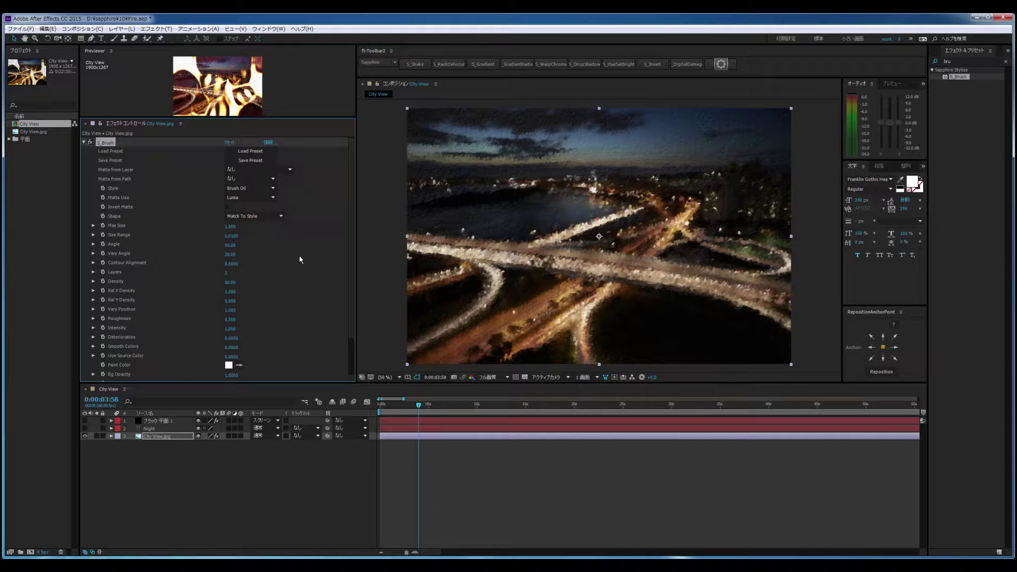
Step: Try the Brush Chalk style for the S_Brush effect and set the style back to Brush Oil
click(273, 189)
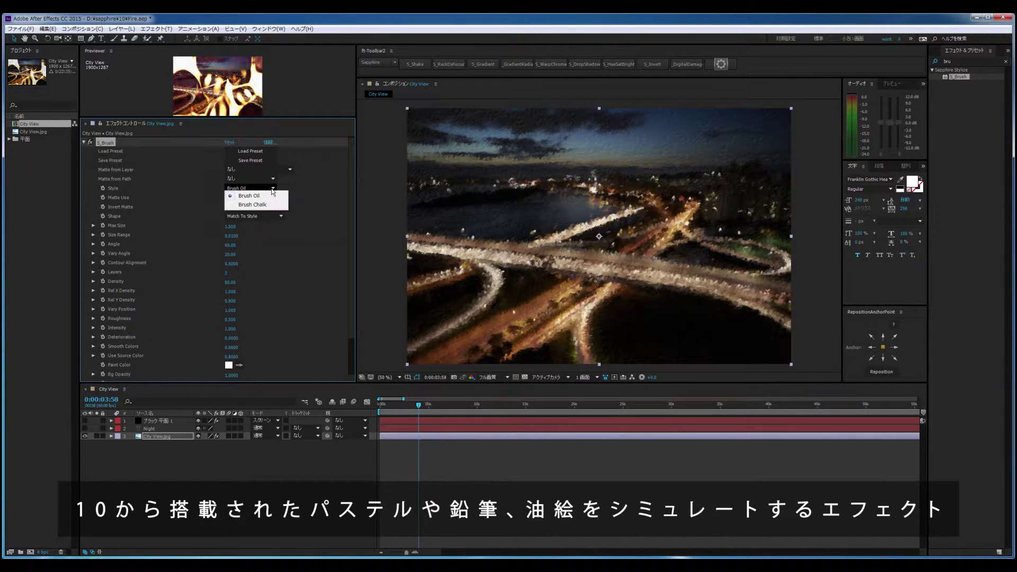
click(288, 209)
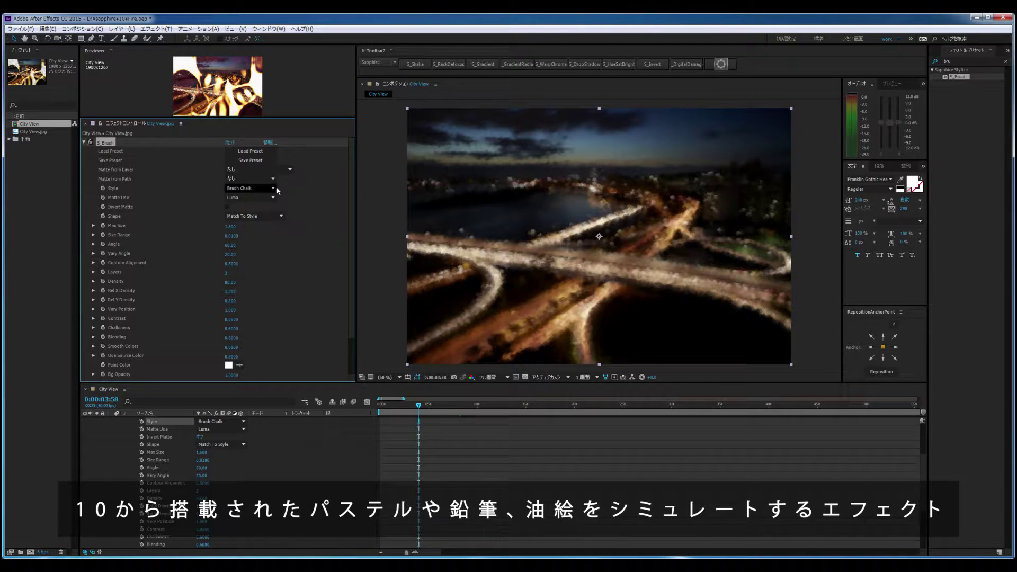
click(274, 190)
click(294, 200)
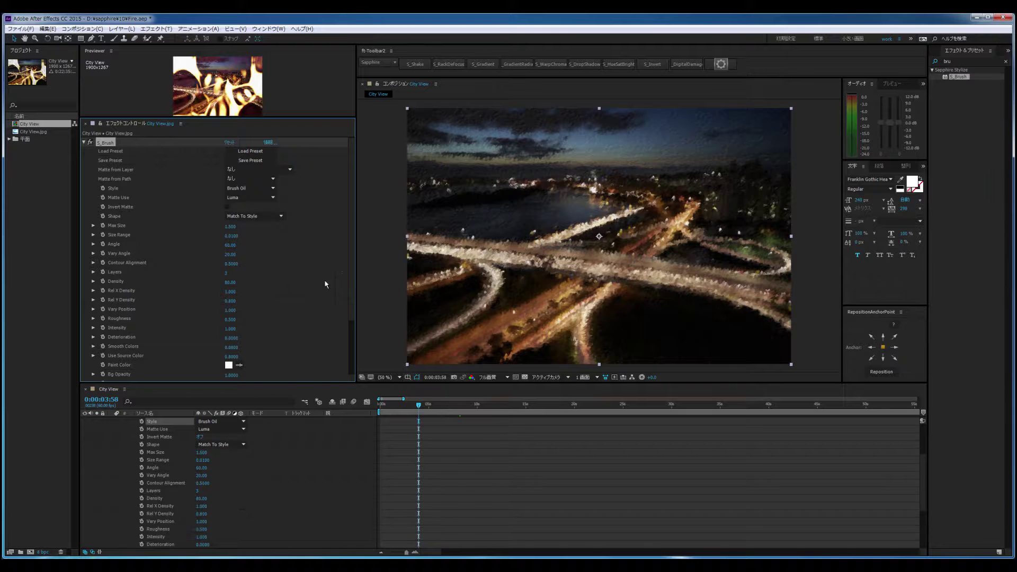
Step: Set the number of paint layers in the S_Brush effect to 2
click(226, 273)
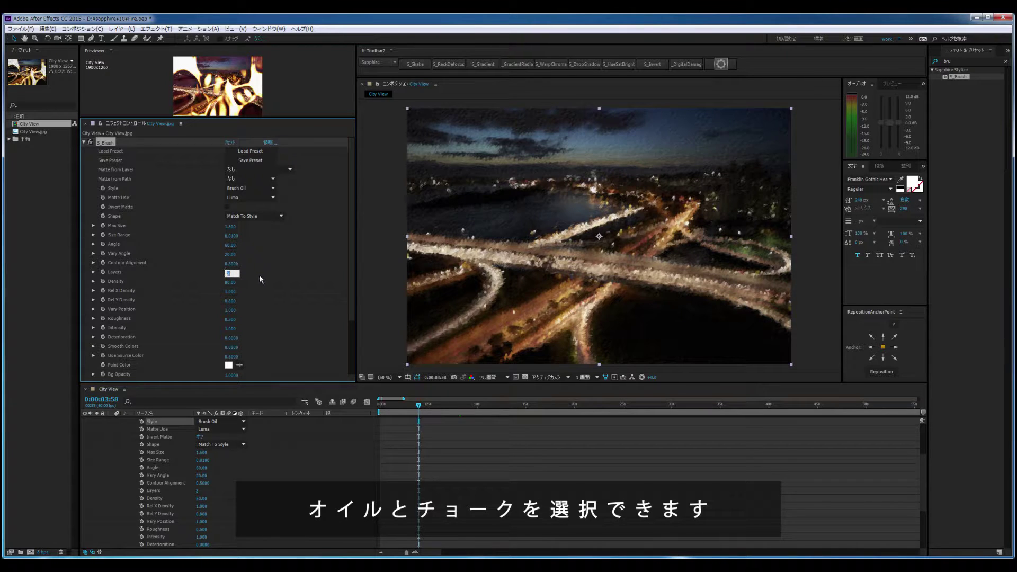
text(2)
key(Return)
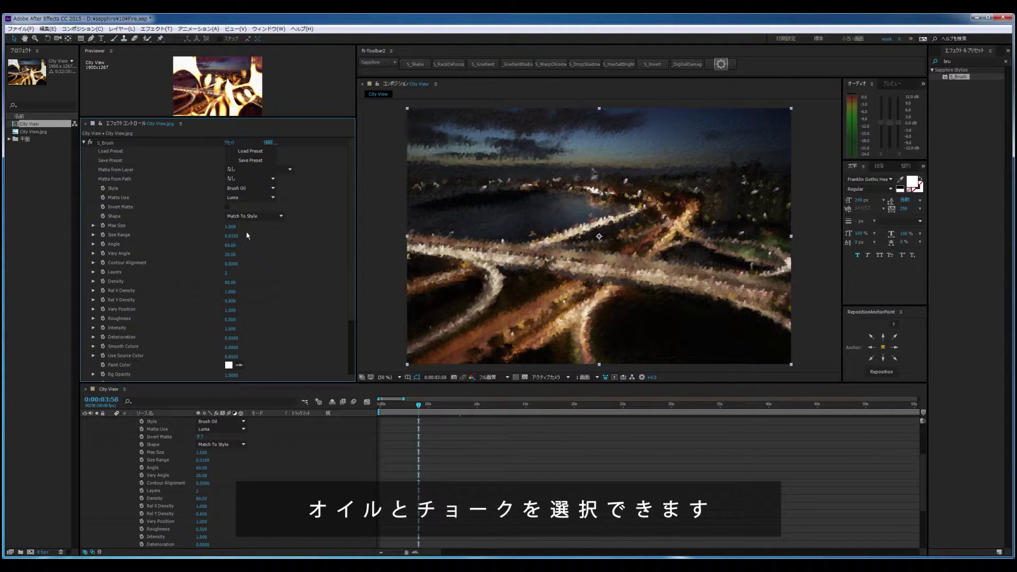
Step: Try Max Size at about 2.17 and 0.35 and a higher Size Range, undoing the changes to both settings
drag(235, 230, 280, 227)
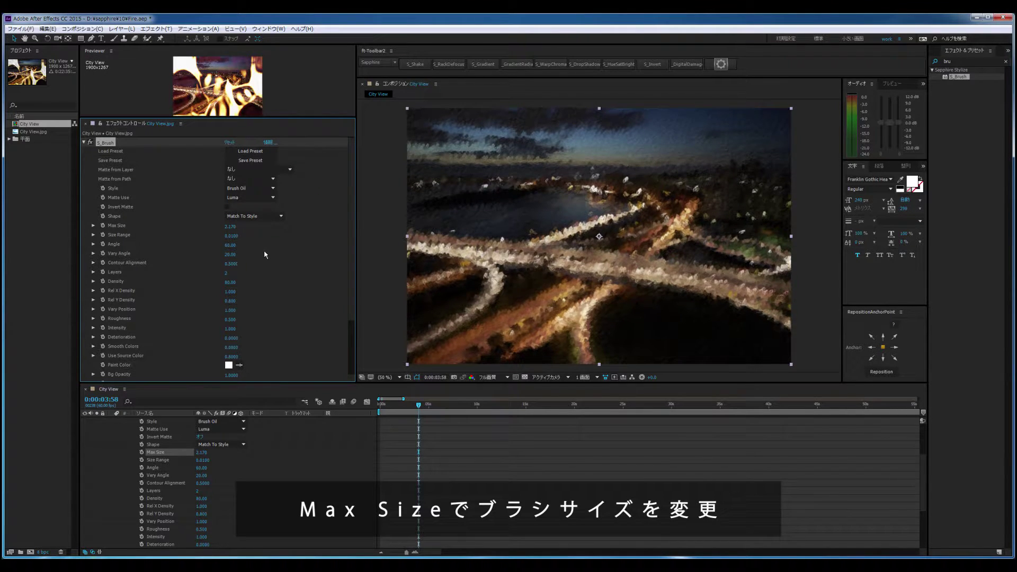
drag(232, 227, 193, 227)
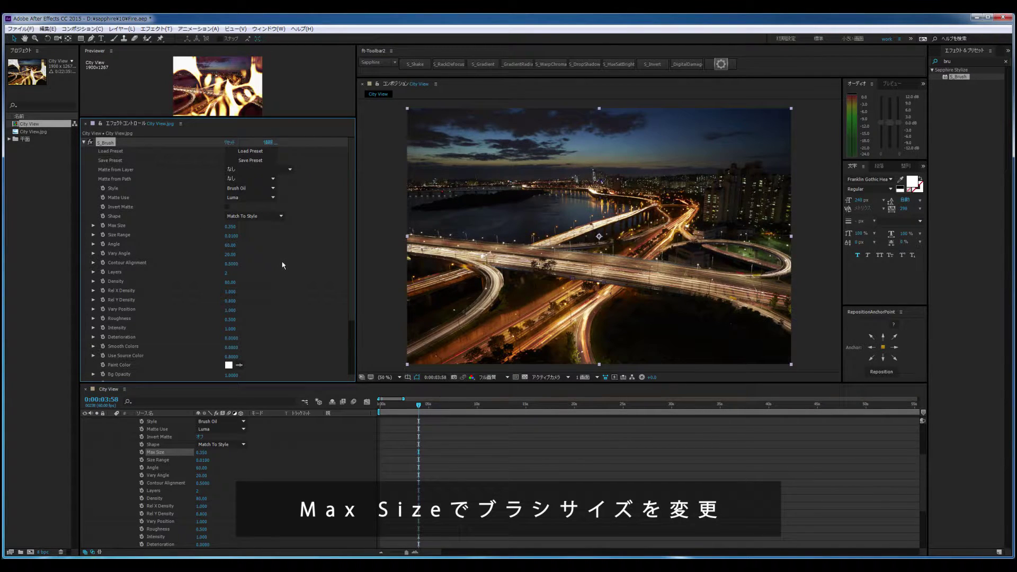
key(ctrl+z)
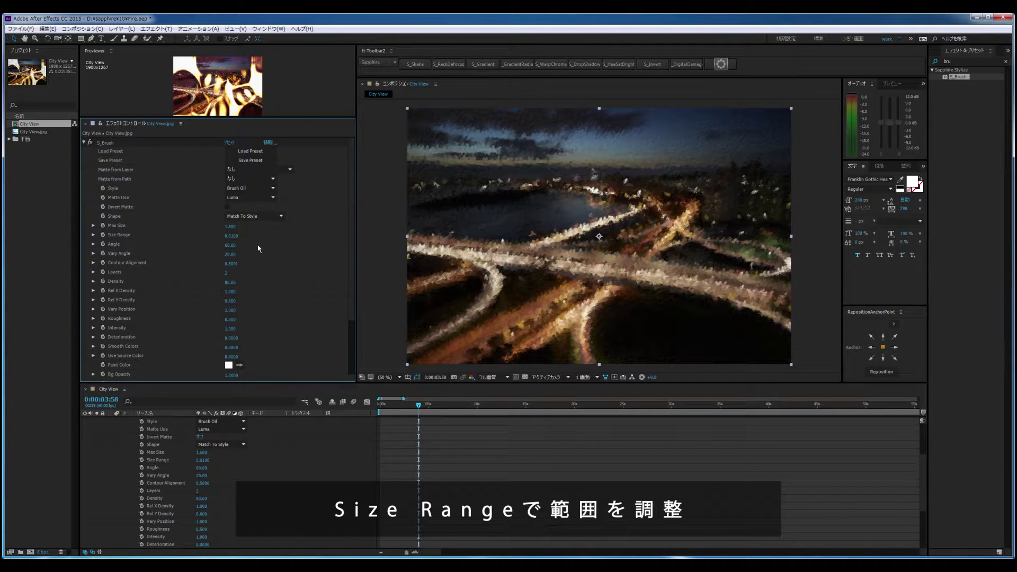
drag(231, 236, 255, 240)
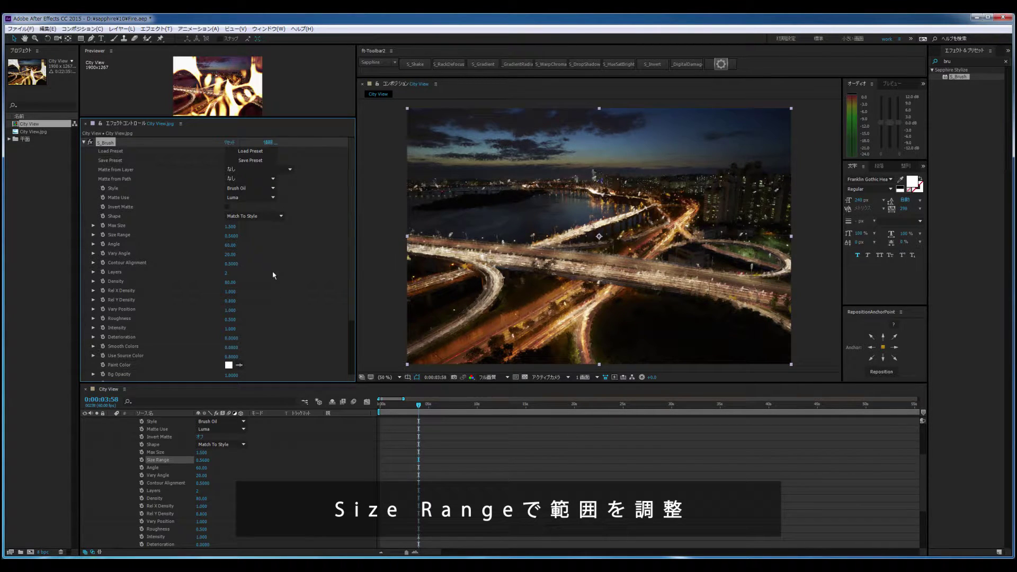
key(ctrl+z)
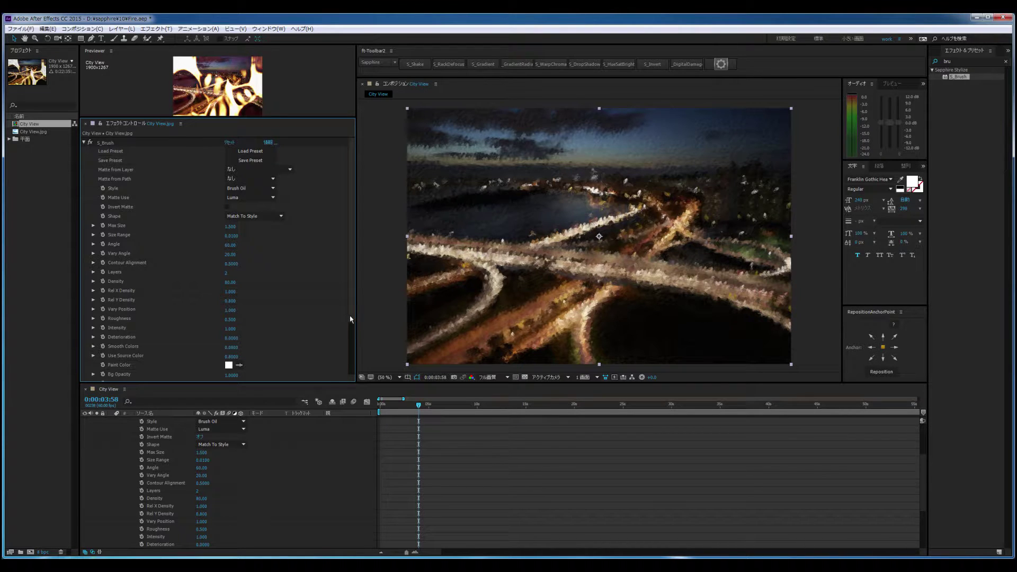
Step: Try the Splat, Felt Tip and Water Color brush shapes at 200% preview magnification
click(385, 377)
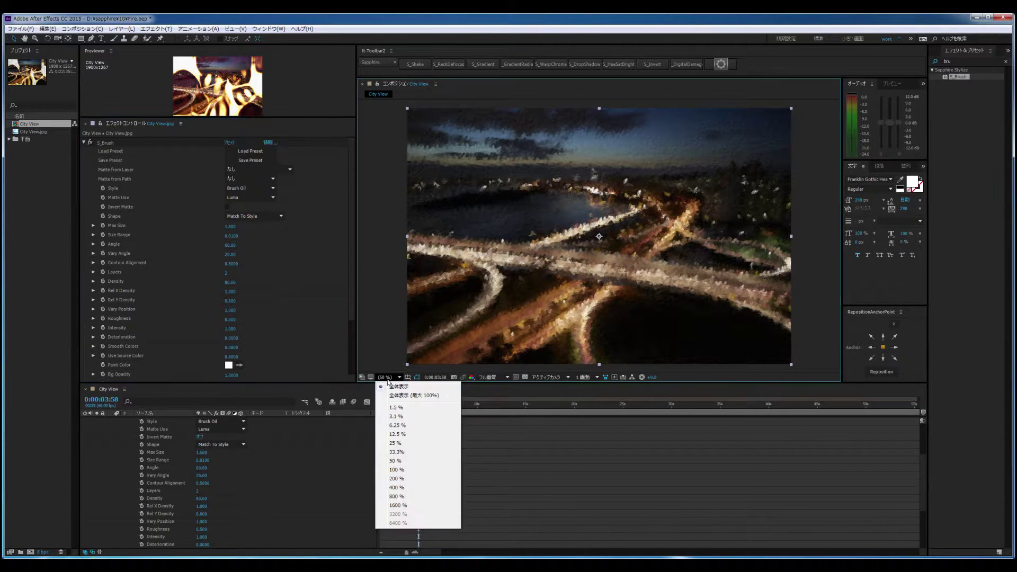
click(400, 479)
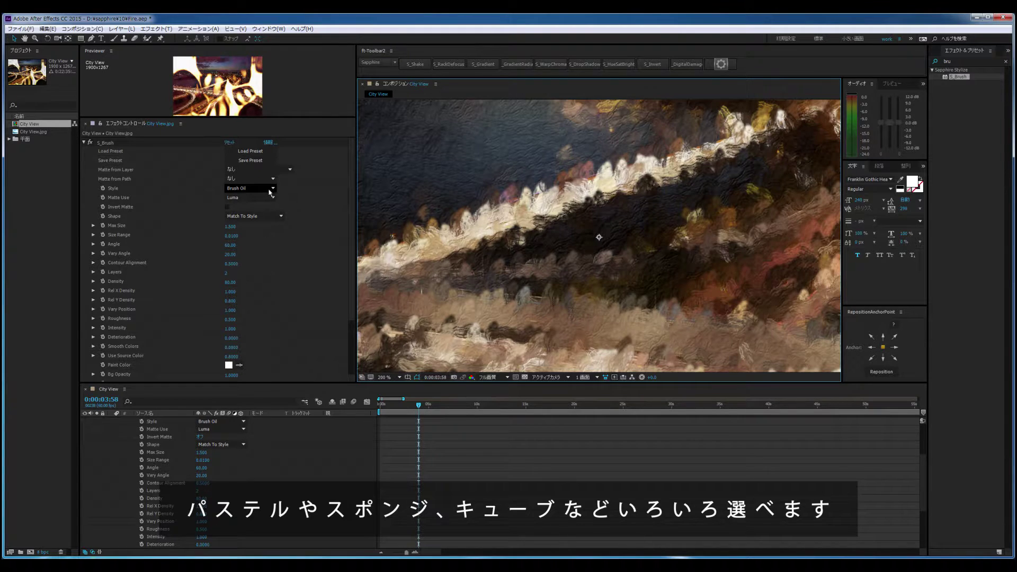
click(271, 216)
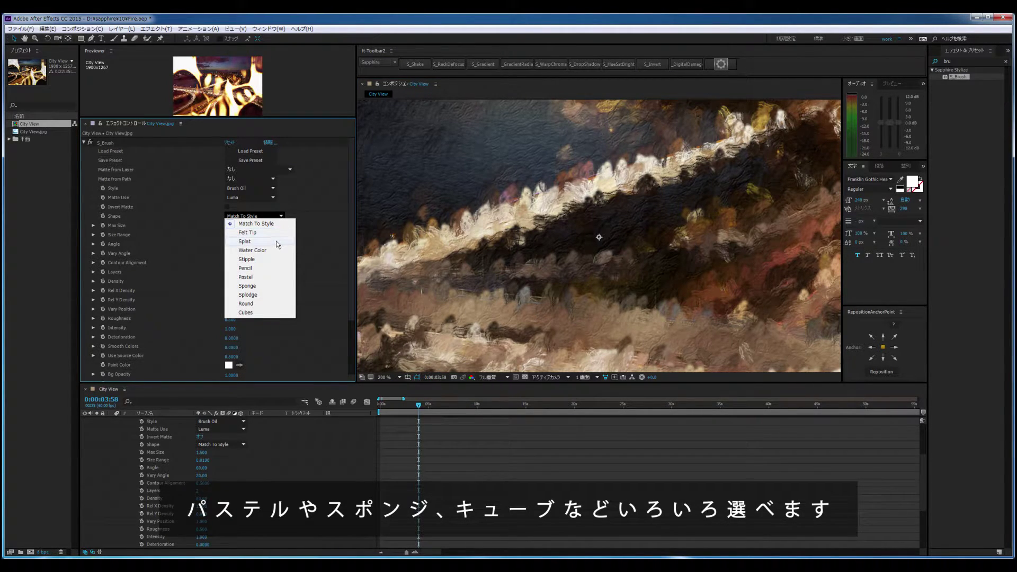
click(276, 241)
click(276, 216)
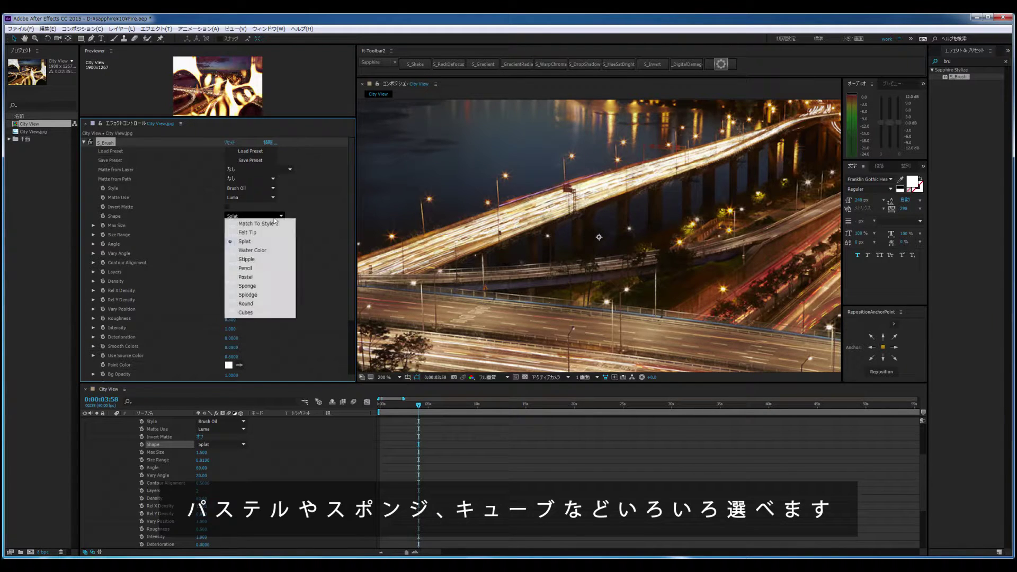
click(275, 230)
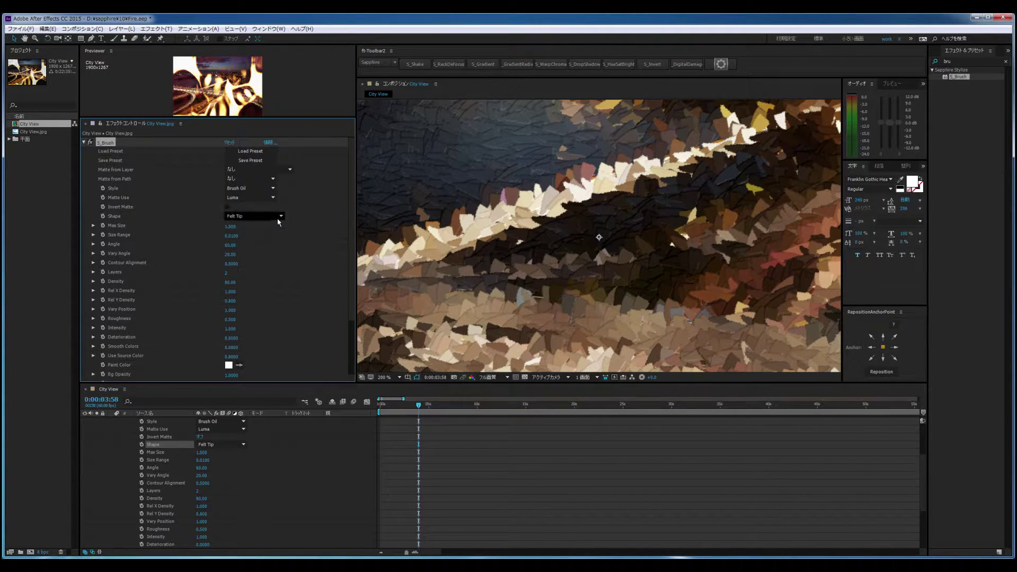
click(276, 217)
click(276, 248)
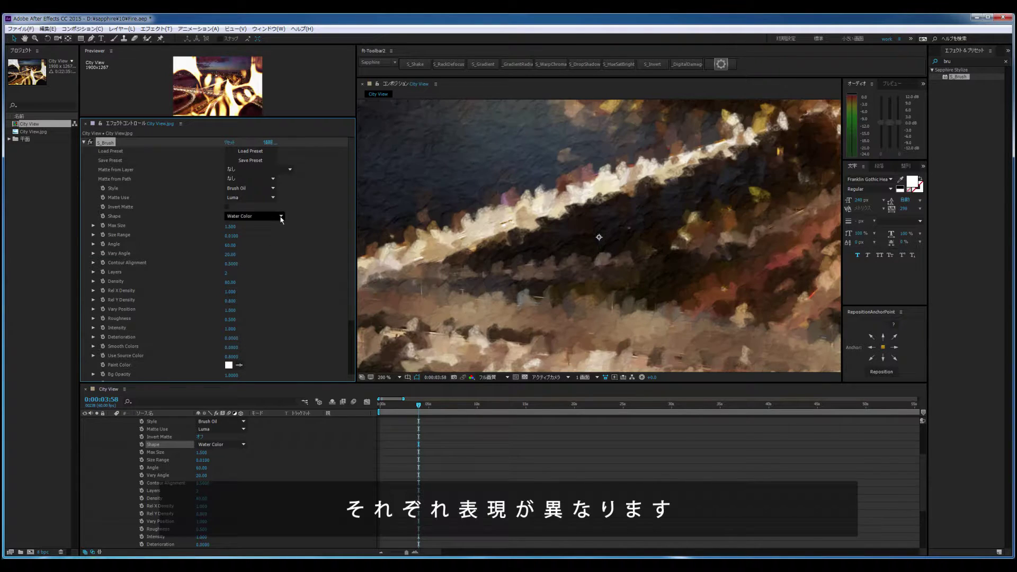
Step: Try the Stipple, Pencil and Pastel brush shapes on the city image
click(276, 216)
click(276, 260)
click(276, 216)
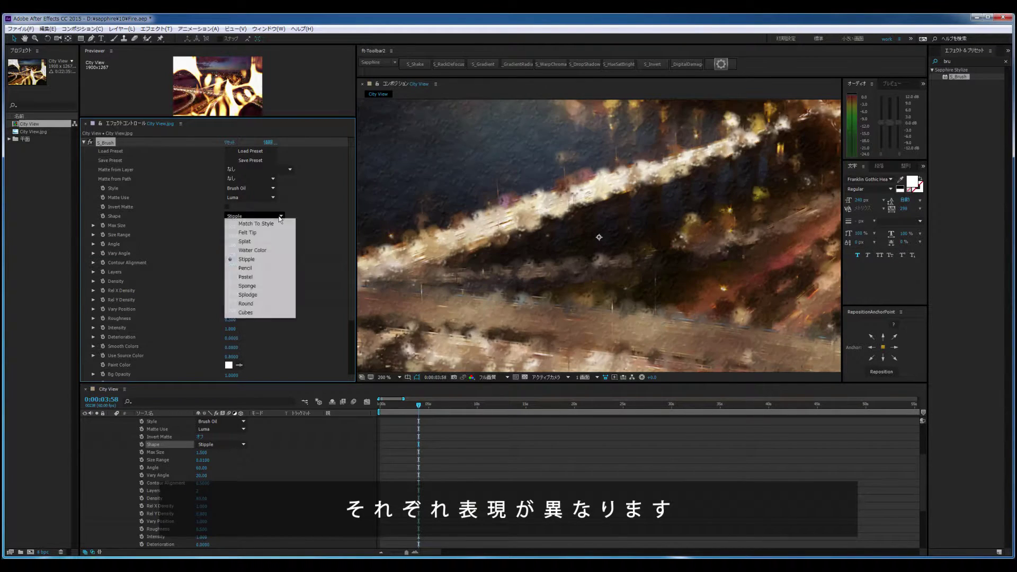
click(272, 266)
click(281, 218)
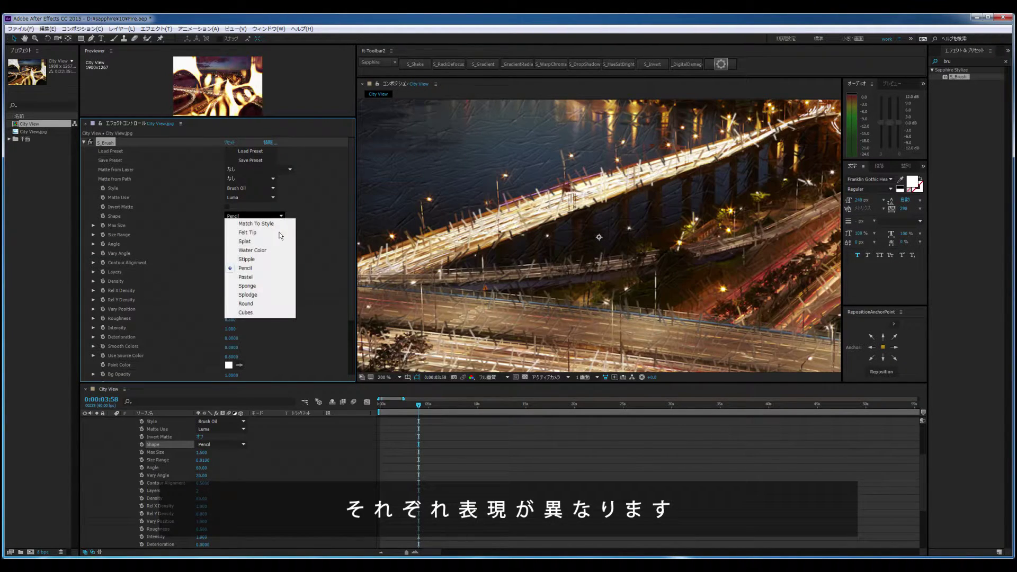
click(275, 277)
Step: Set the brush shape to Cubes and reduce the paint layers to 1
click(281, 216)
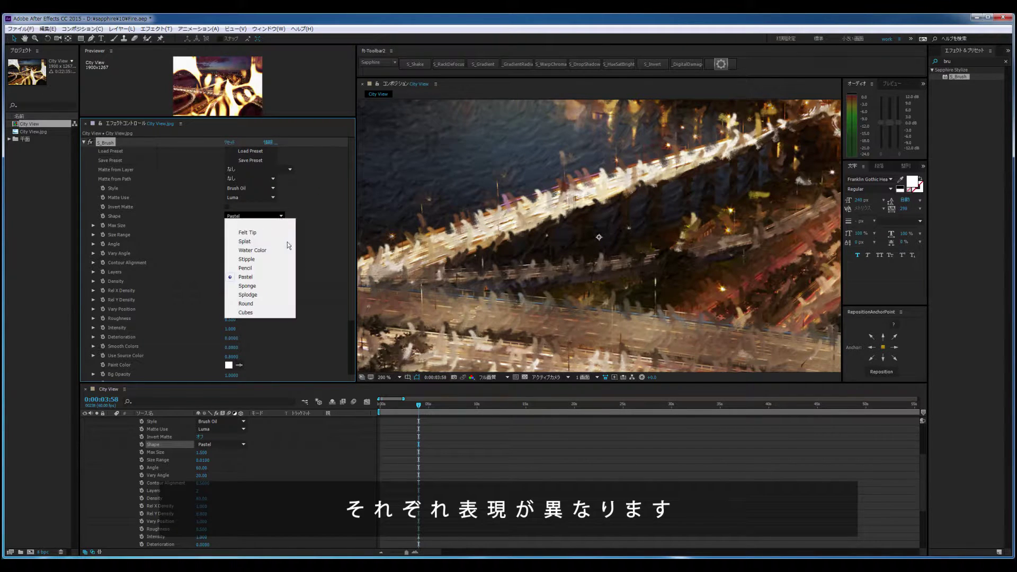
click(279, 312)
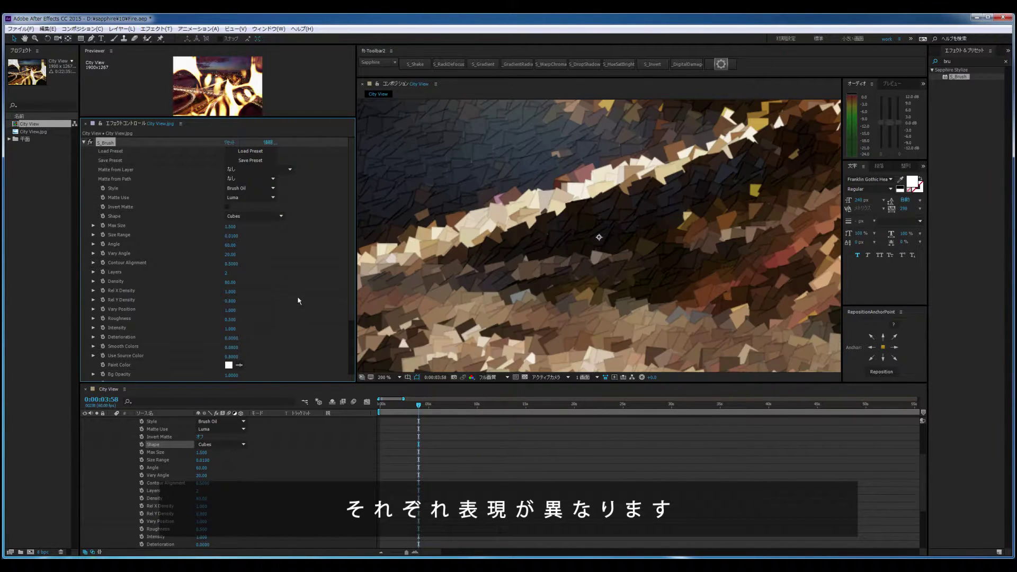
click(227, 273)
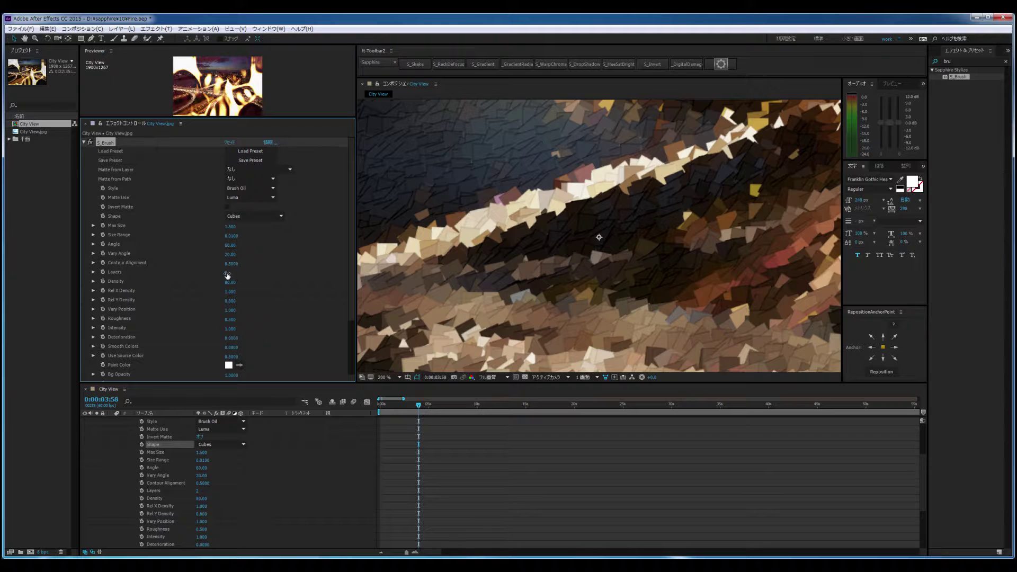
text(1)
key(Return)
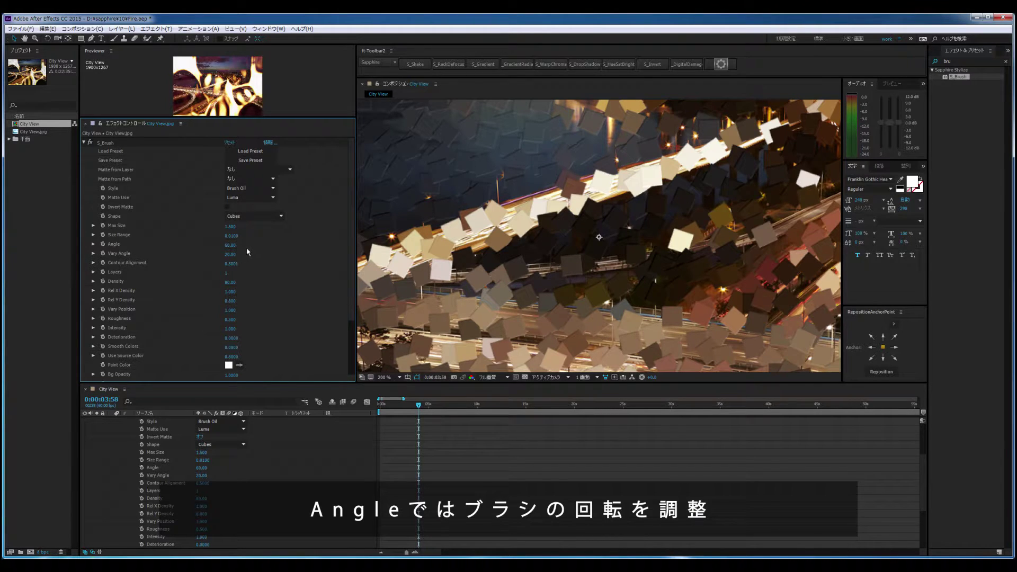
Step: Try changing the stroke rotation with Angle, Vary Angle at about 190 and Contour Alignment, and undo the changes
click(230, 245)
drag(231, 245, 267, 246)
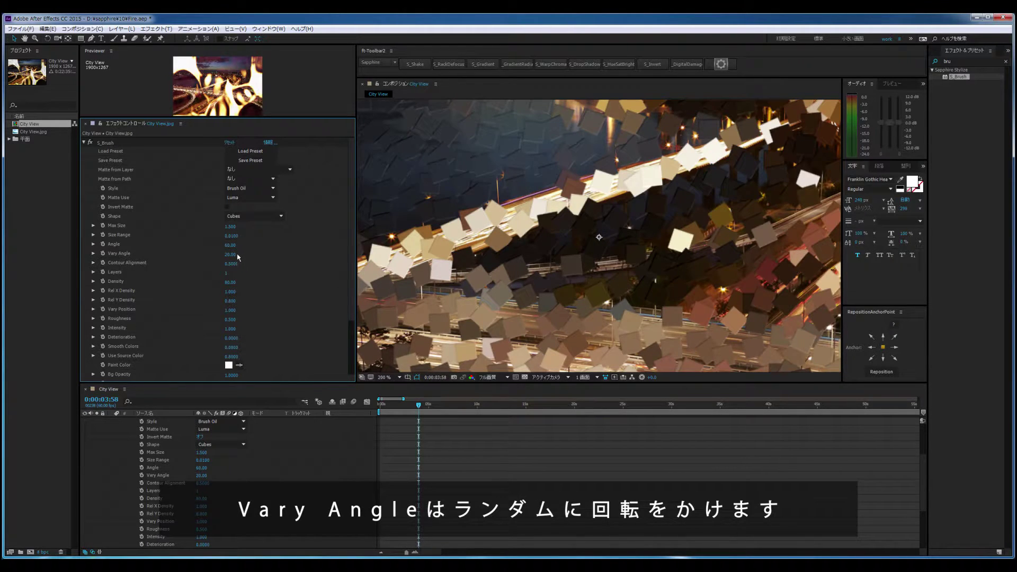
drag(231, 255, 305, 253)
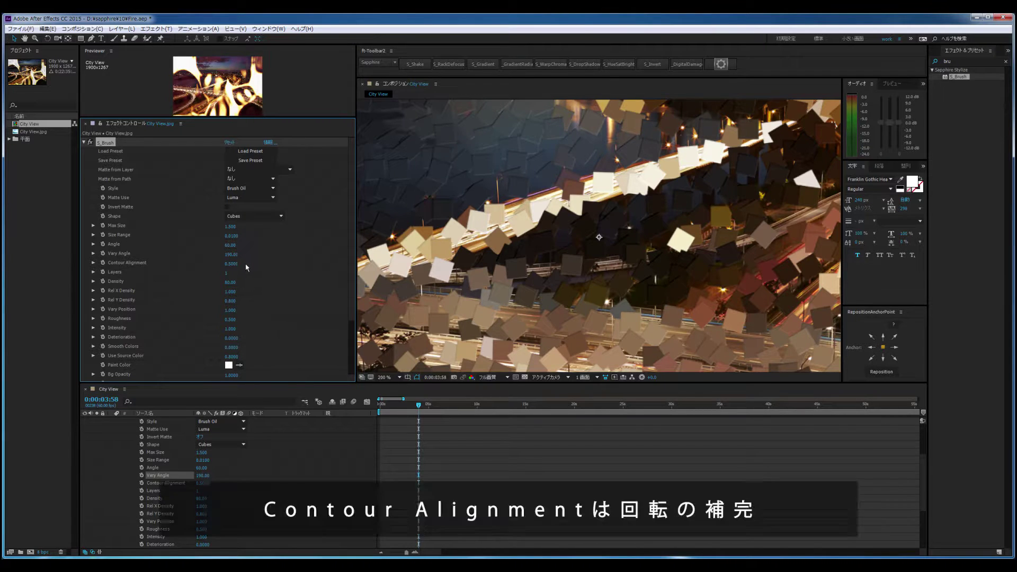
key(ctrl+z)
drag(230, 263, 287, 263)
Step: Try Layers at 2 and return it to 1, and test a lower Density and undo that change
click(229, 272)
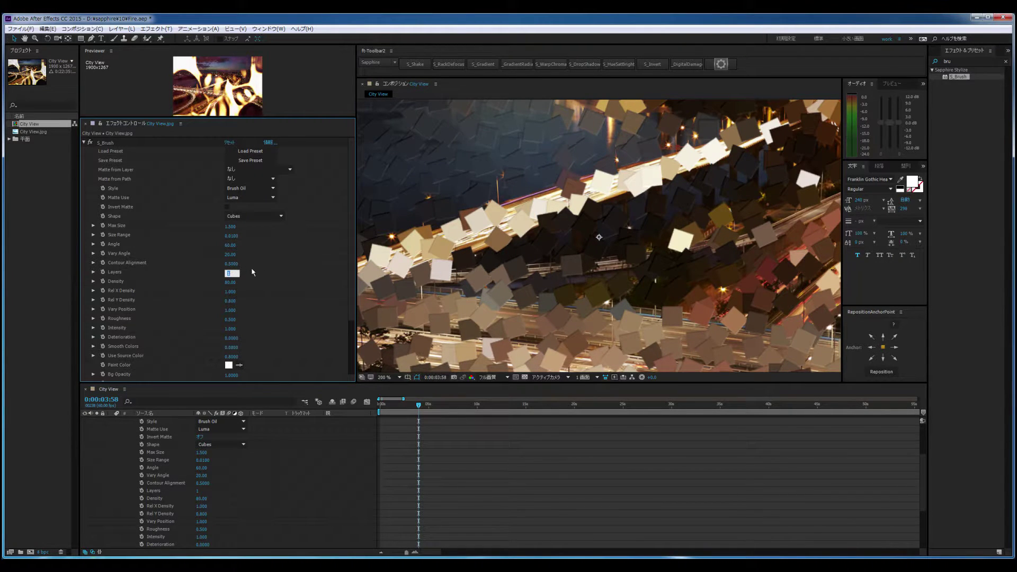
text(2)
key(Return)
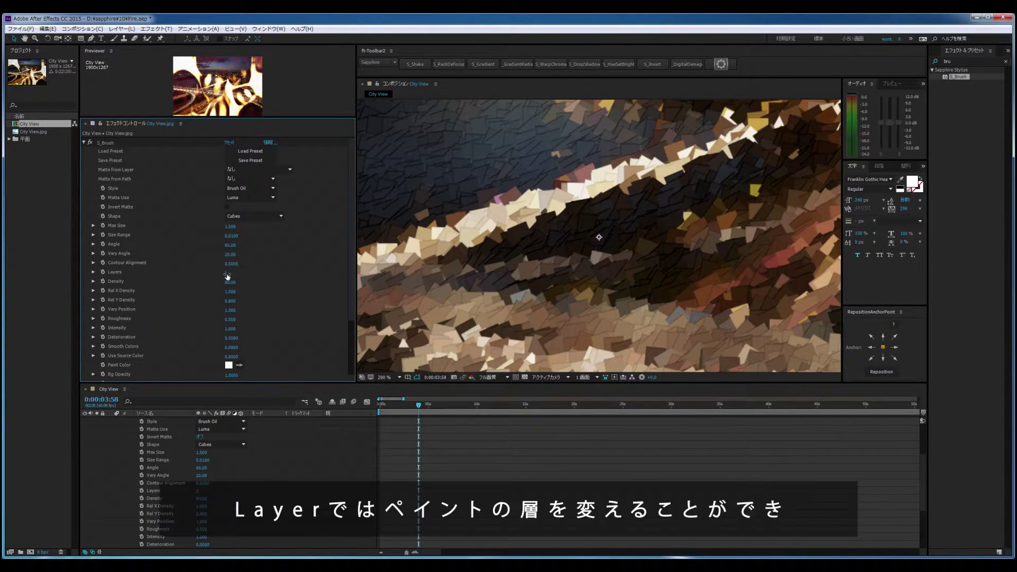
key(Return)
click(226, 273)
key(Return)
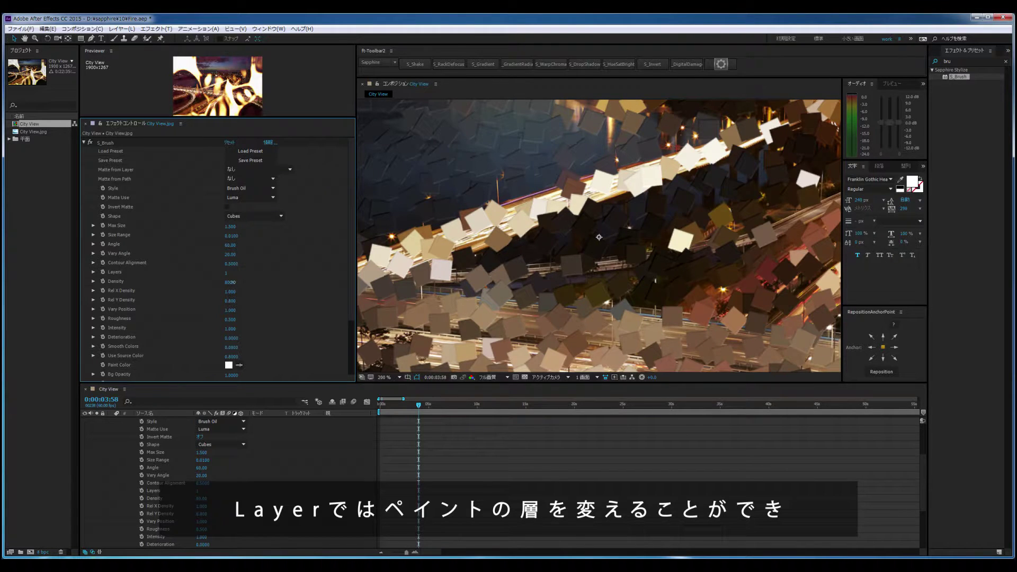
drag(229, 281, 152, 281)
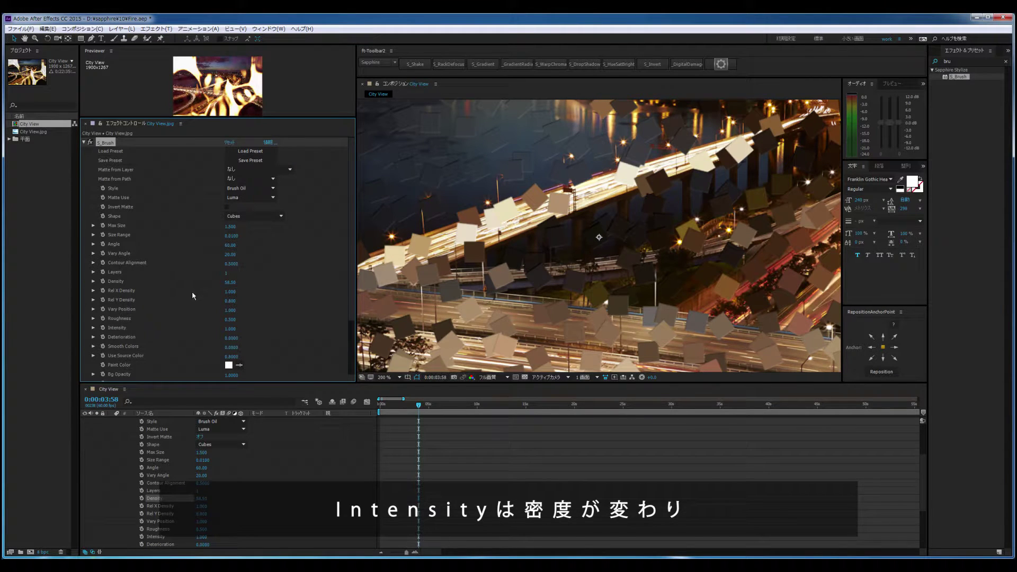
key(ctrl+z)
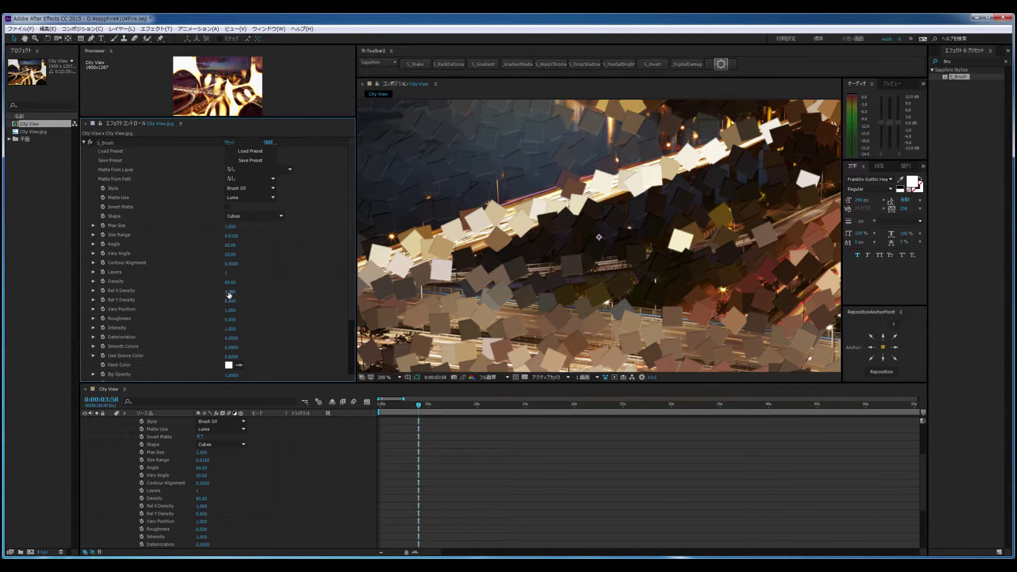
Step: Try Rel X Density at about 1.62 and Rel Y Density at about 1.44 with the whole image in view, undoing both changes
drag(229, 294, 264, 282)
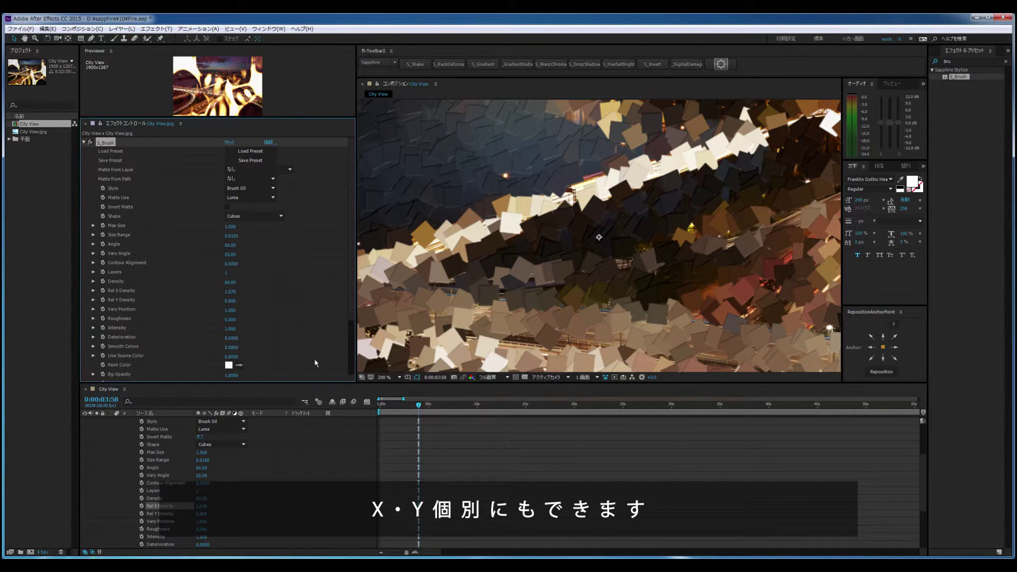
click(385, 377)
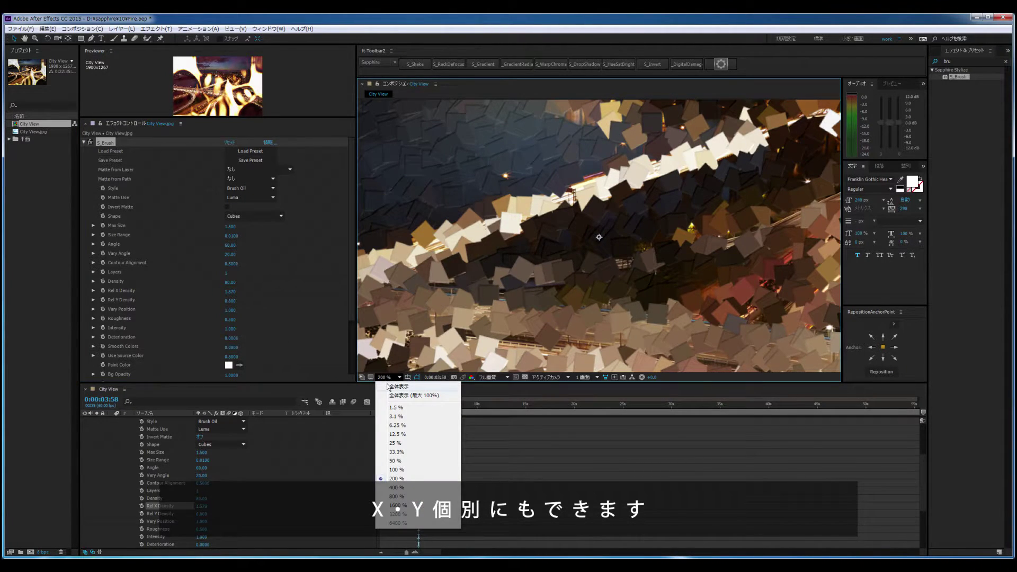
click(387, 386)
drag(231, 291, 254, 291)
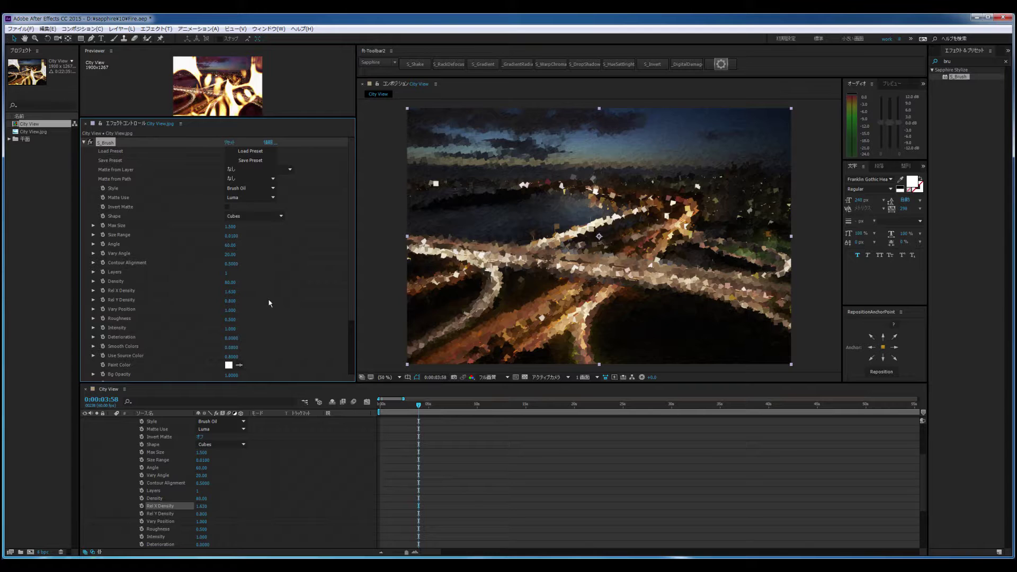
key(ctrl+z)
drag(229, 300, 281, 297)
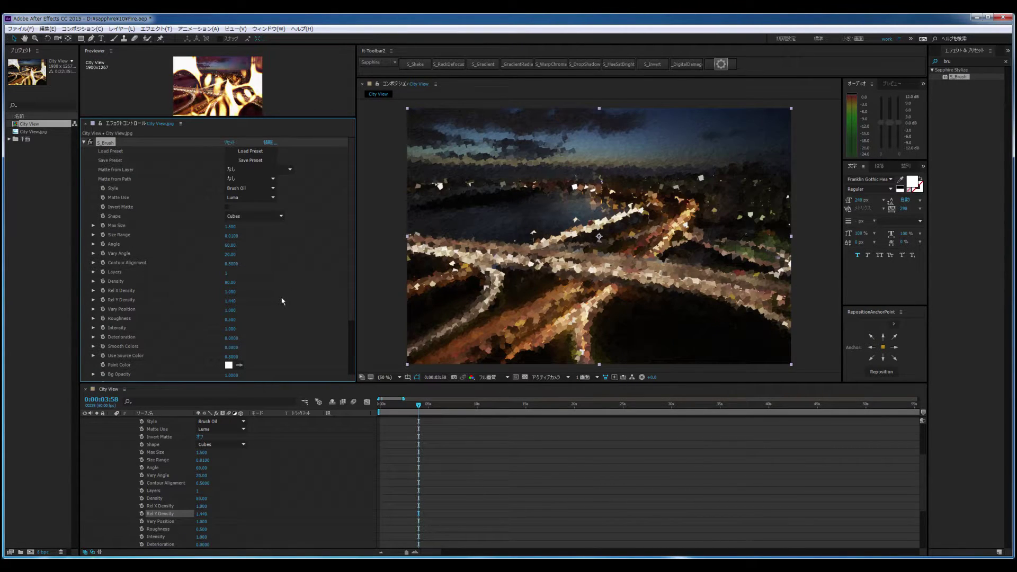
key(ctrl+z)
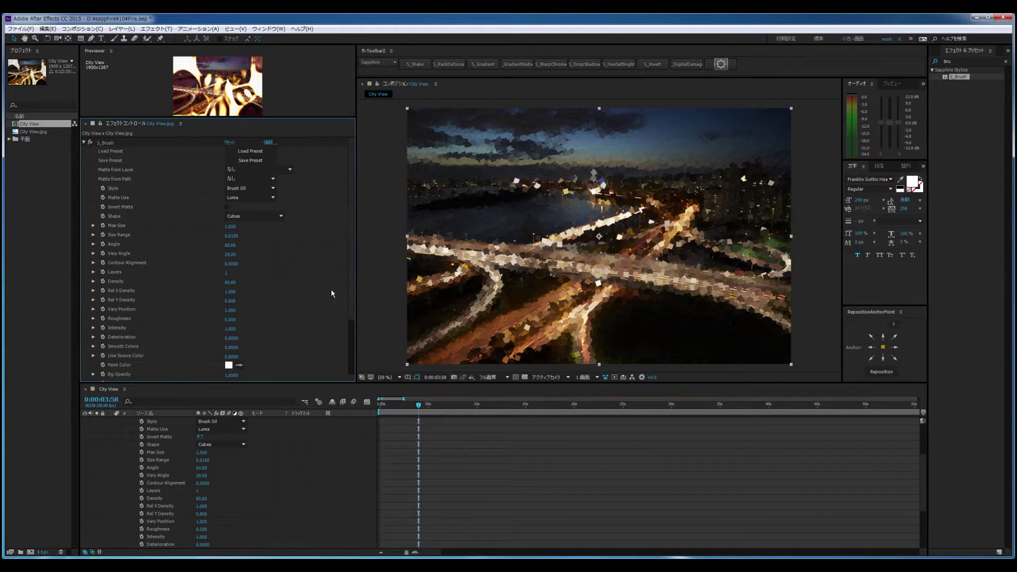
Step: Try a thicker, stronger paint surface with Roughness at about 2.1 and Intensity at about 2.82
scroll(351, 291, down, 1)
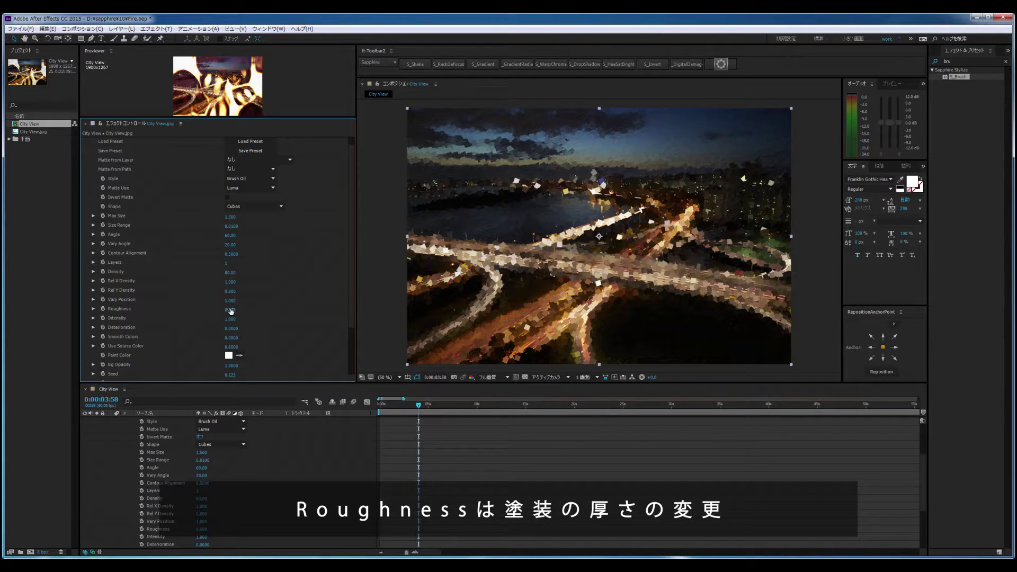
drag(226, 309, 223, 309)
drag(217, 310, 254, 310)
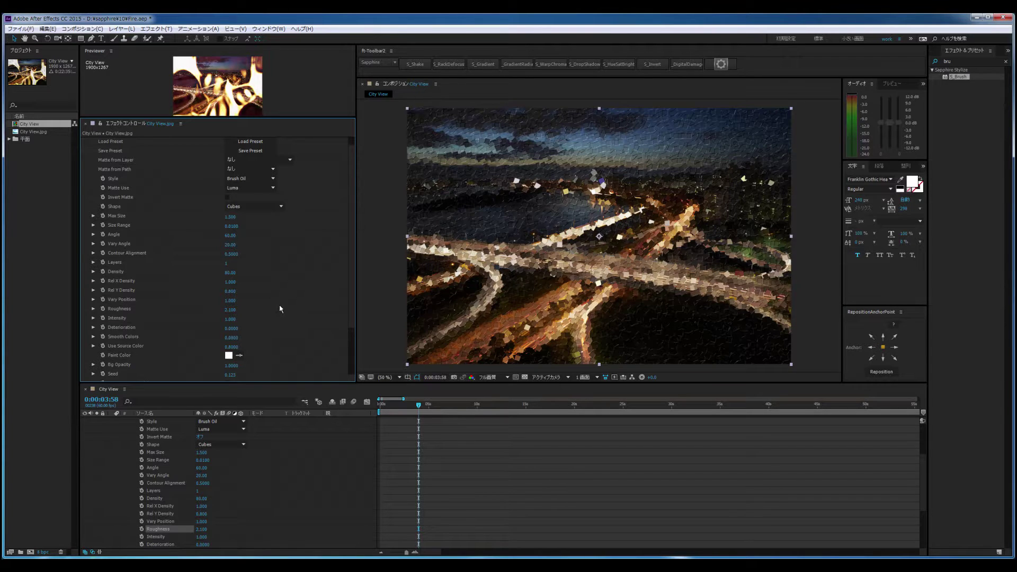
mouse_move(230, 319)
mouse_down()
mouse_move(202, 318)
mouse_move(298, 311)
mouse_up()
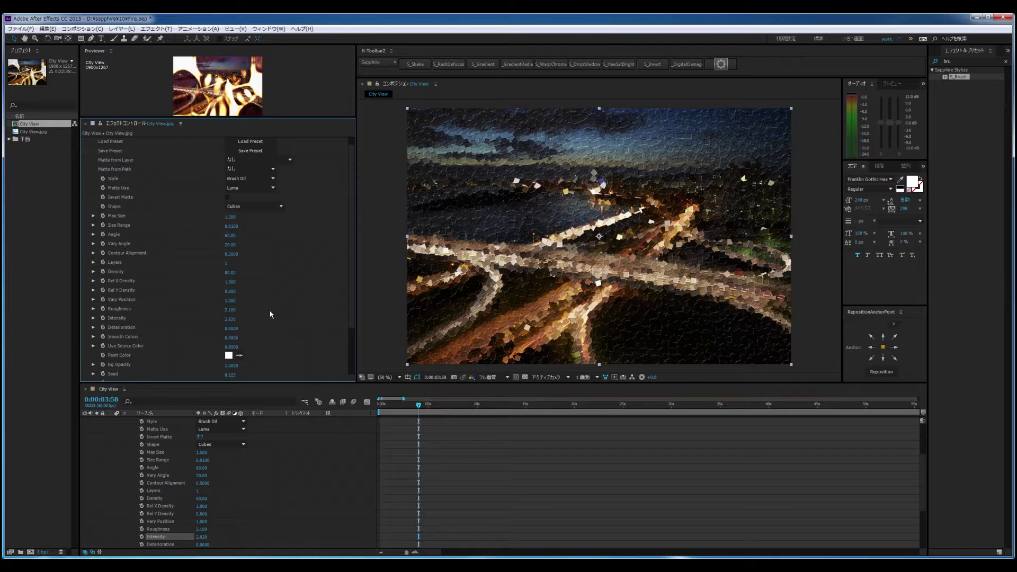
Step: Try a purple Paint Color of about 7D1DFF for the brush strokes on the city photo
click(229, 355)
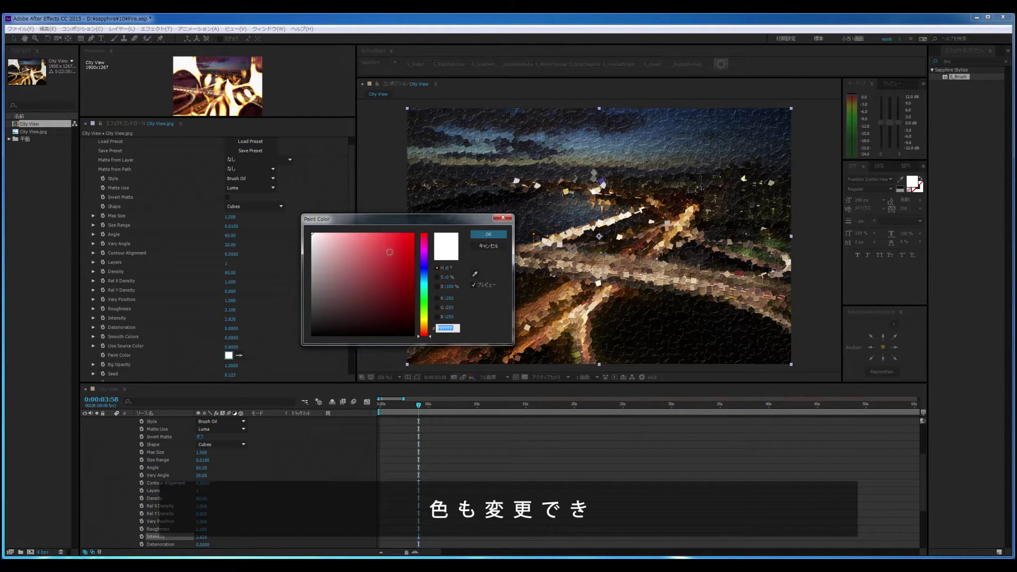
text(7D36DC)
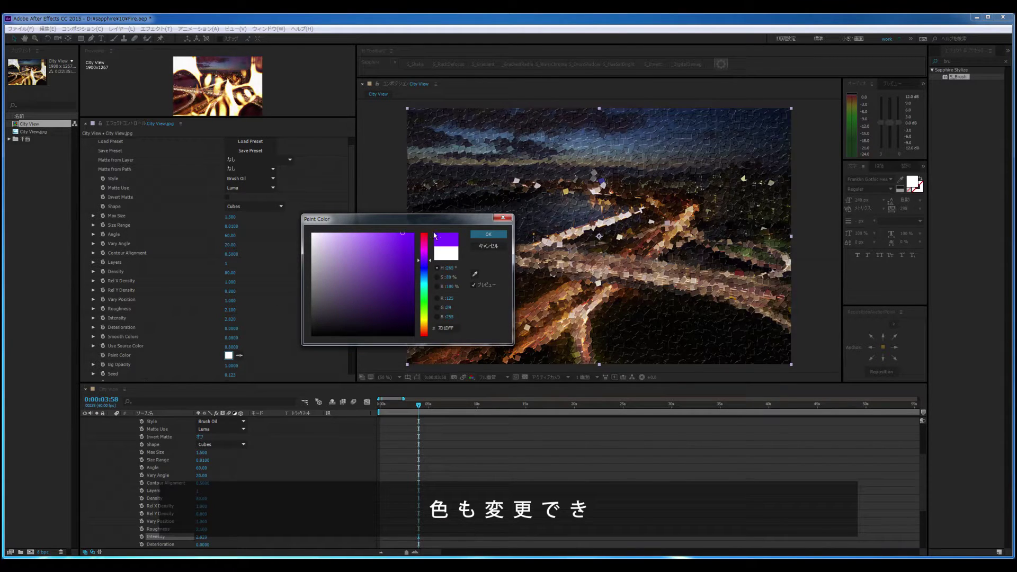
key(Return)
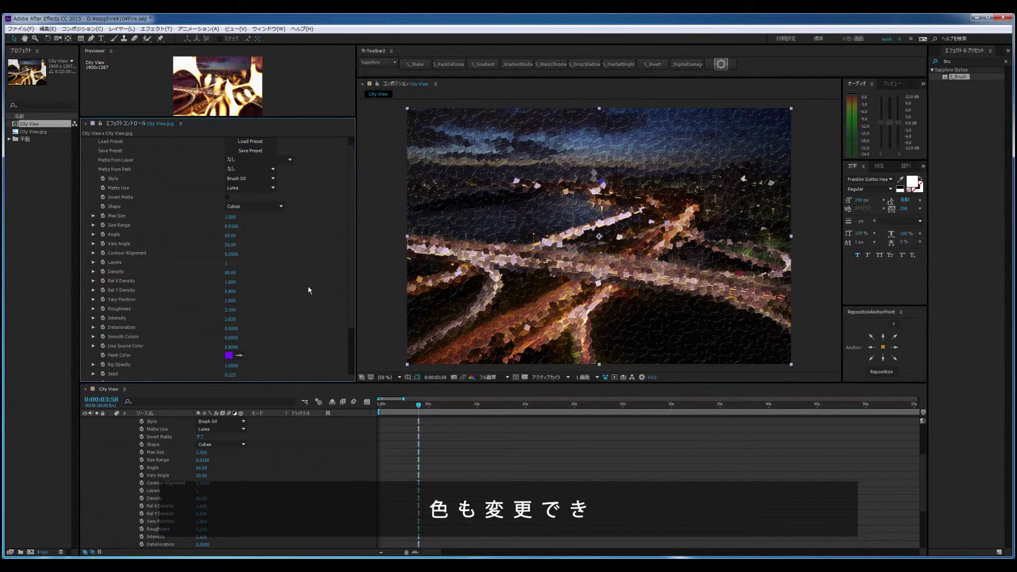
Step: Try lowering Use Source Color so the purple paint dominates the strokes, and undo that change
drag(243, 341, 222, 345)
drag(214, 343, 201, 342)
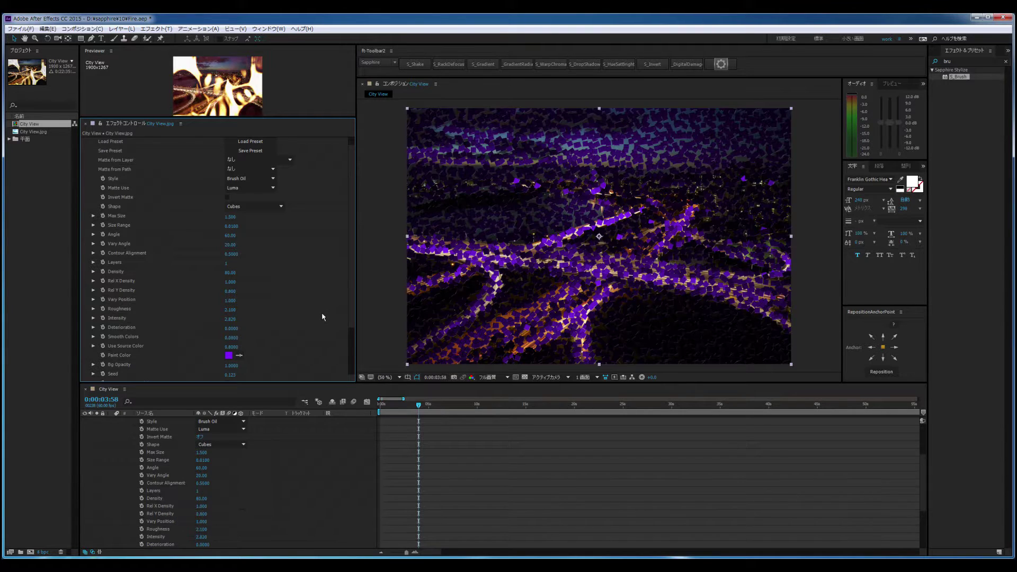
key(ctrl+z)
Step: Remove the S_Brush effect from the City View.jpg layer
scroll(354, 266, up, 1)
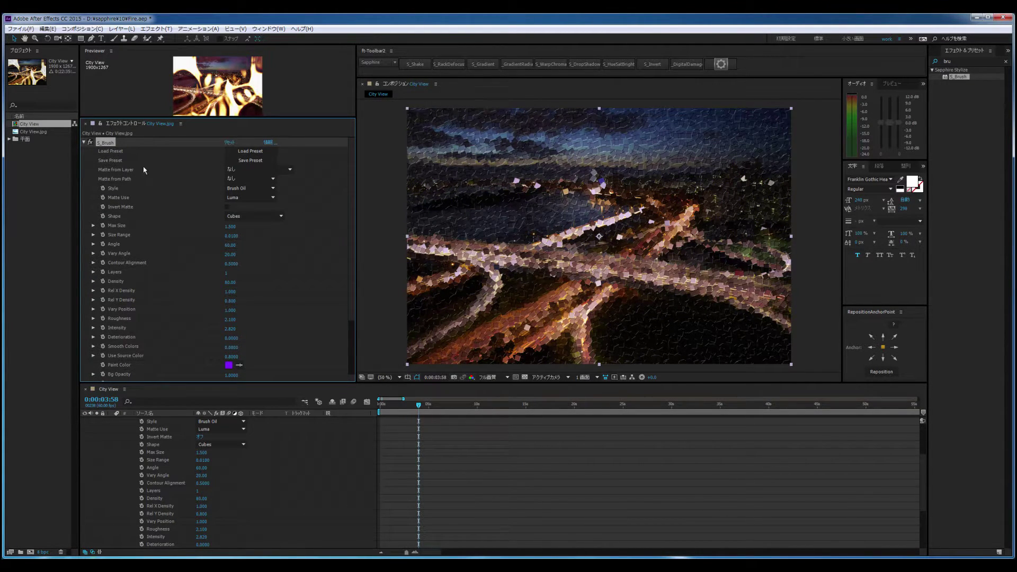
key(Delete)
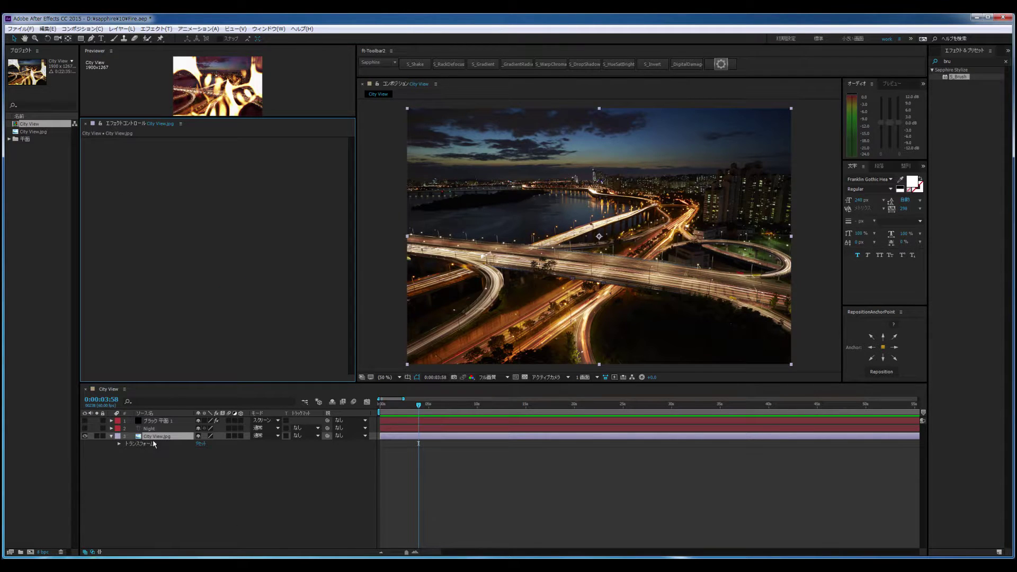
Step: Show the Night text layer and try S_Brush on it with the Pencil shape and Max Size at about 2.41
click(84, 428)
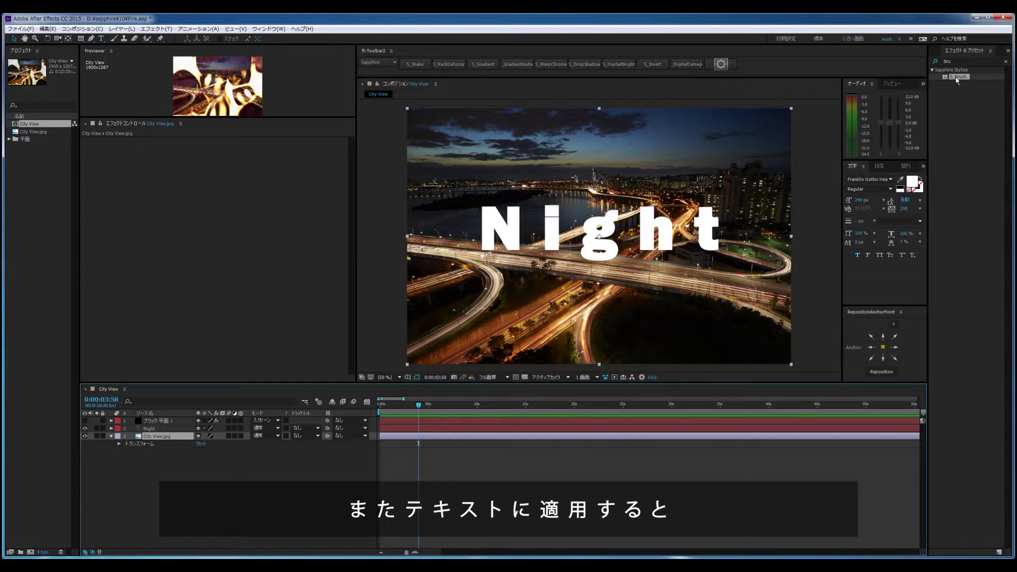
mouse_move(962, 79)
mouse_down()
mouse_move(553, 234)
mouse_move(186, 414)
mouse_move(175, 436)
mouse_move(169, 428)
mouse_up()
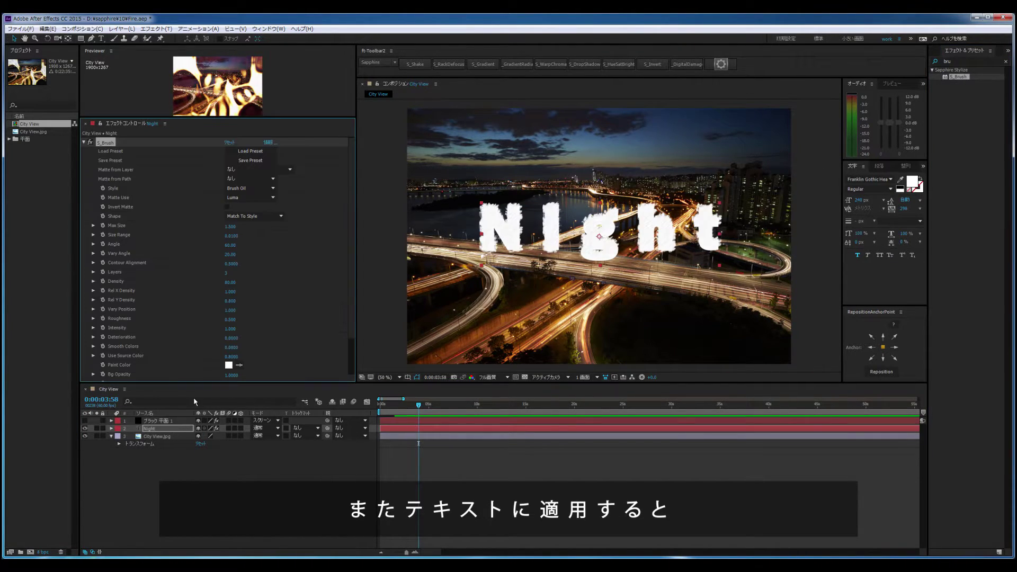
click(282, 216)
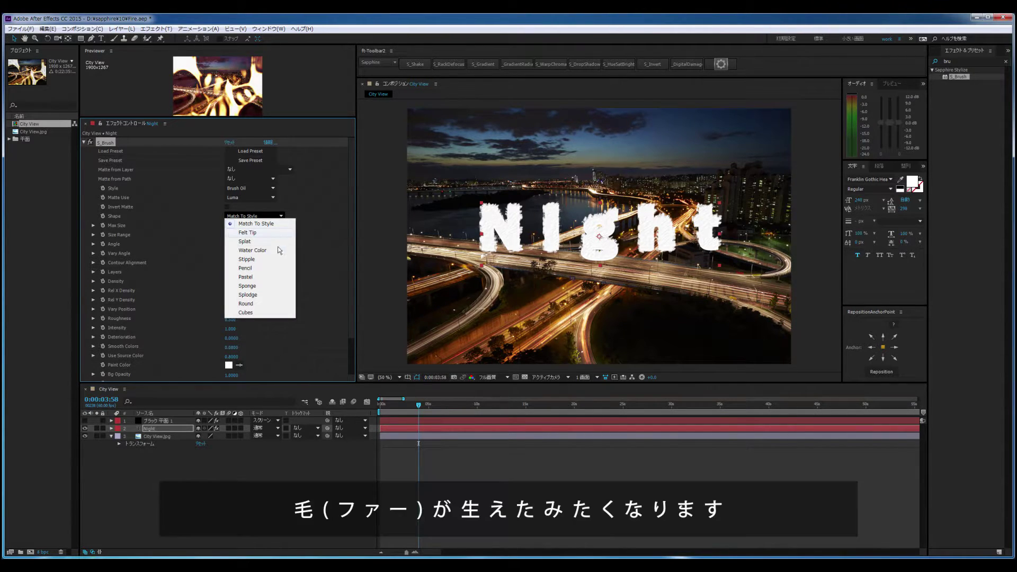
click(270, 269)
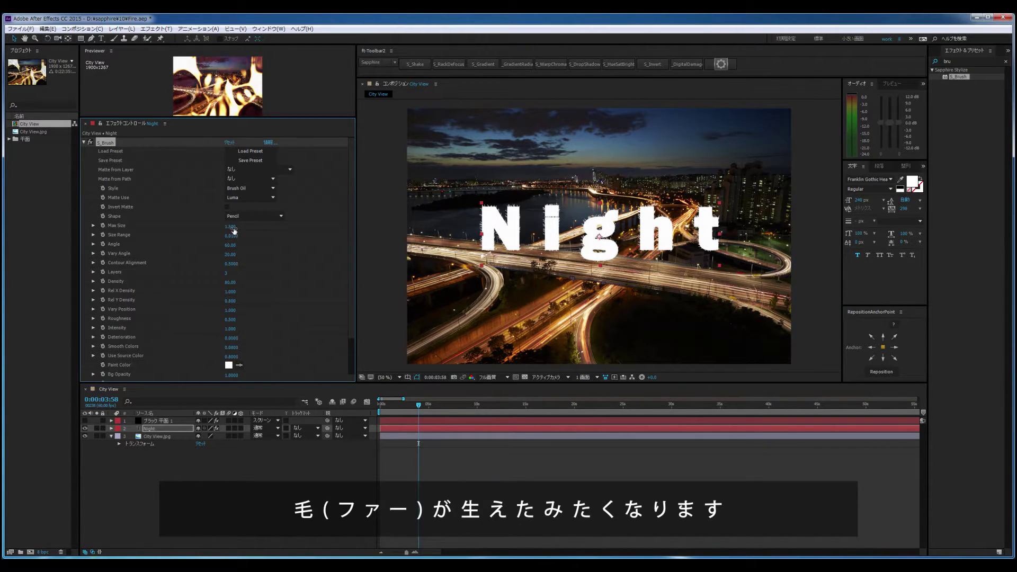
drag(254, 231, 281, 232)
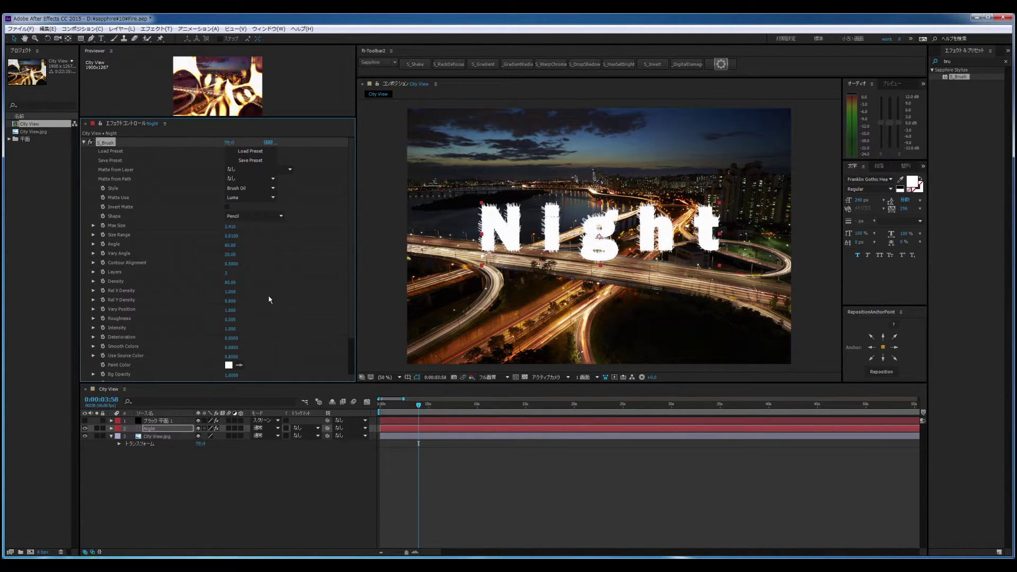
click(262, 470)
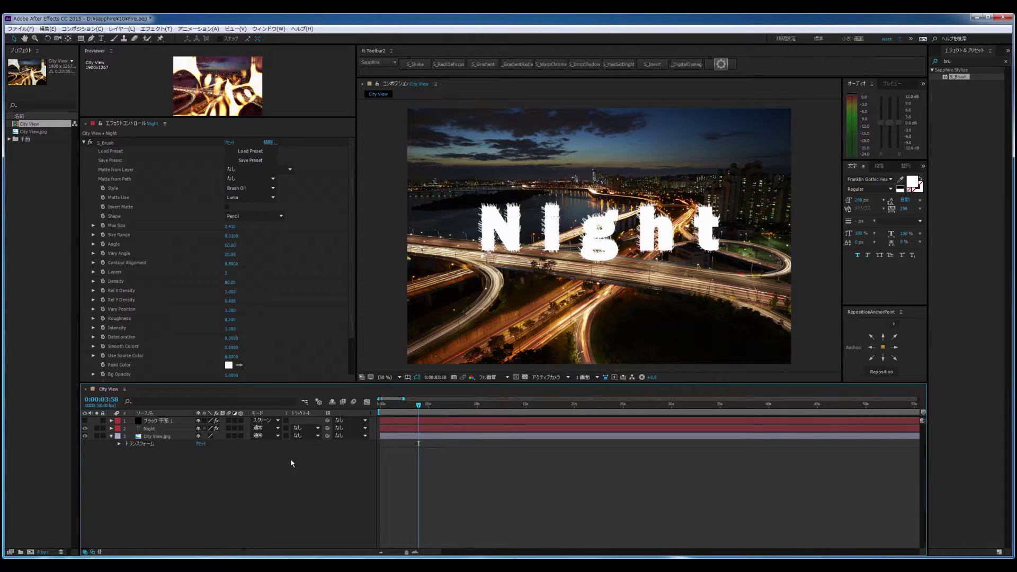
Step: Remove S_Brush from the Night text layer and hide that layer again
click(112, 144)
key(Delete)
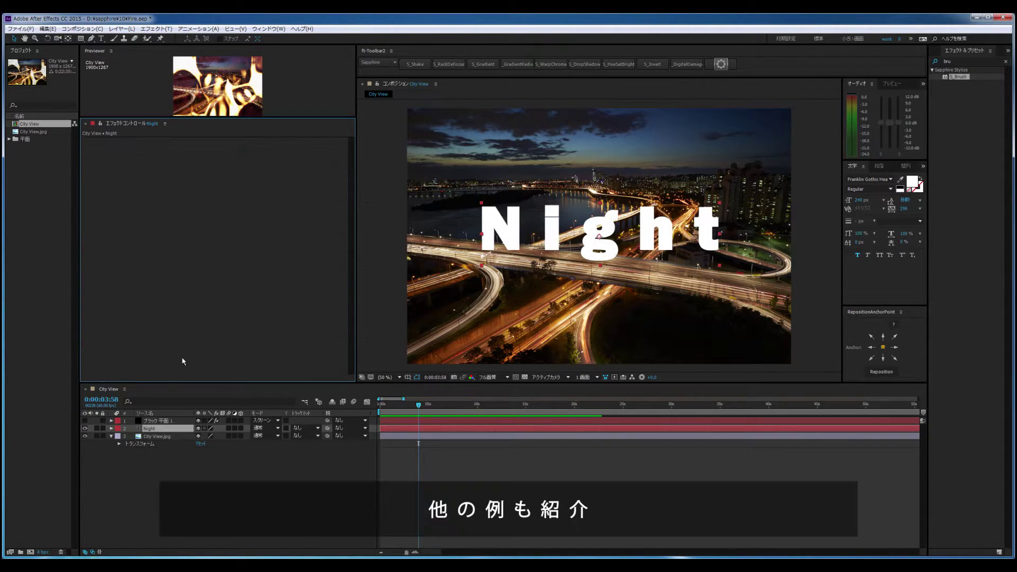
click(85, 428)
Step: Show the ブラック 平面 1 solid layer and open its S_Effect node graph for editing in the Sapphire Effect Builder
click(84, 420)
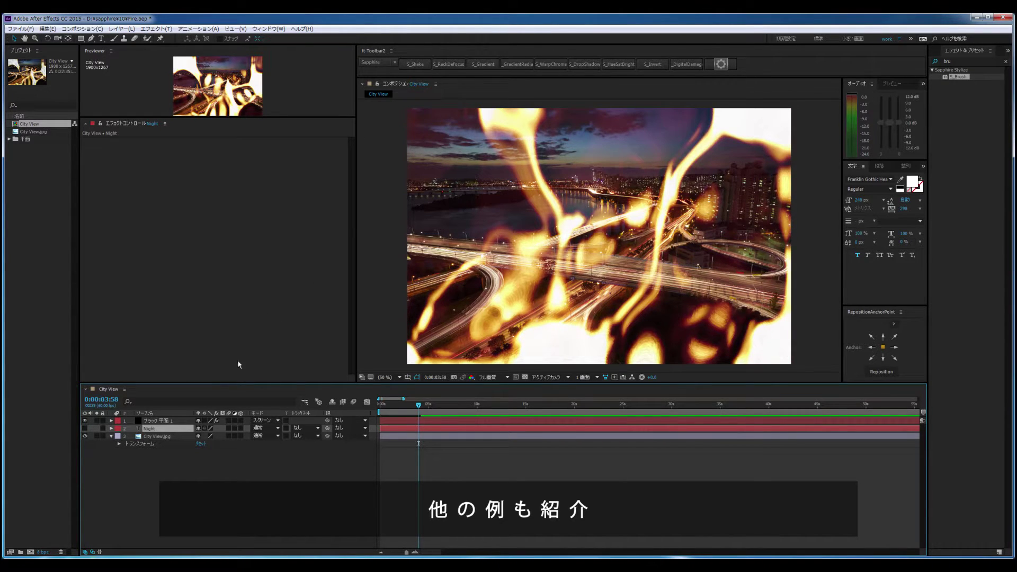
click(188, 420)
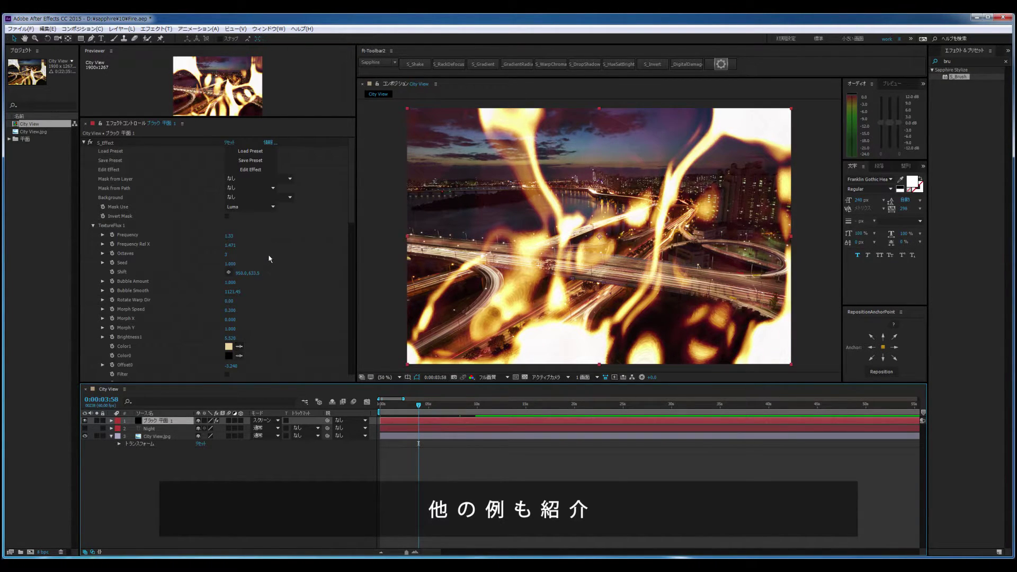
click(274, 171)
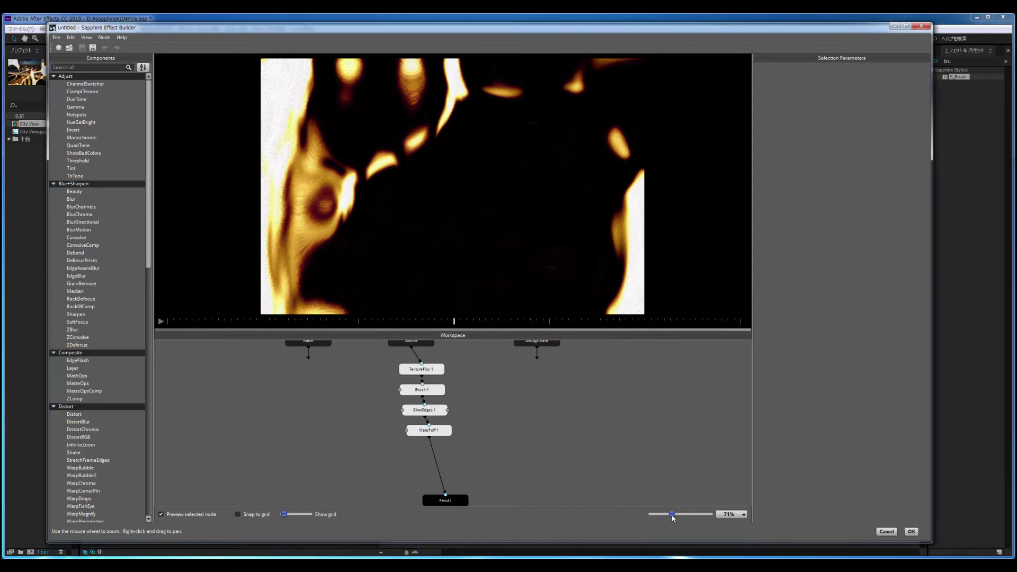
scroll(580, 461, up, 5)
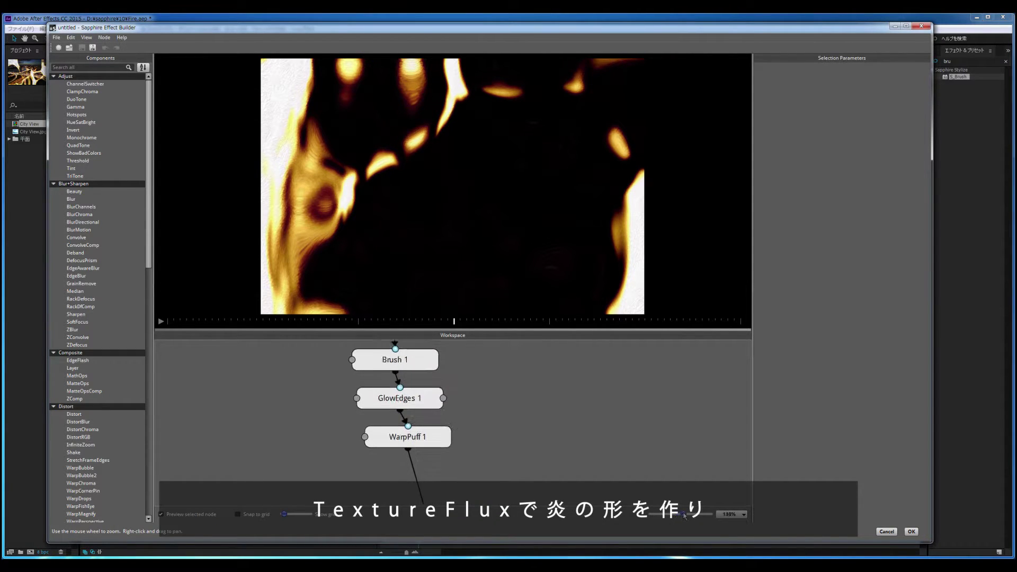
mouse_move(527, 382)
mouse_down()
mouse_move(520, 390)
mouse_move(559, 447)
mouse_up()
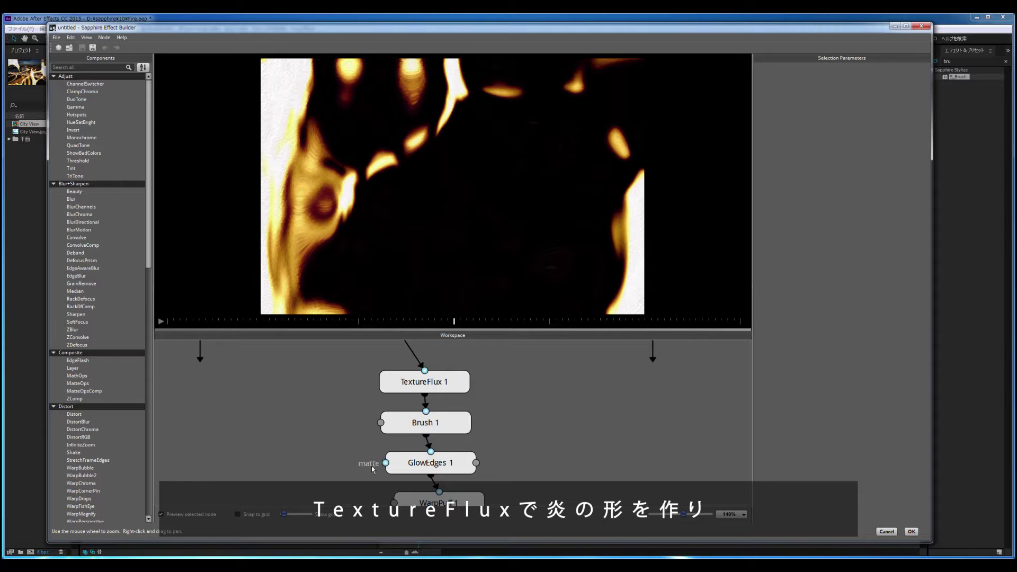
Step: Preview the TextureFlux 1 and Brush 1 nodes at different times to examine the flame shape and its jagged edges
click(402, 383)
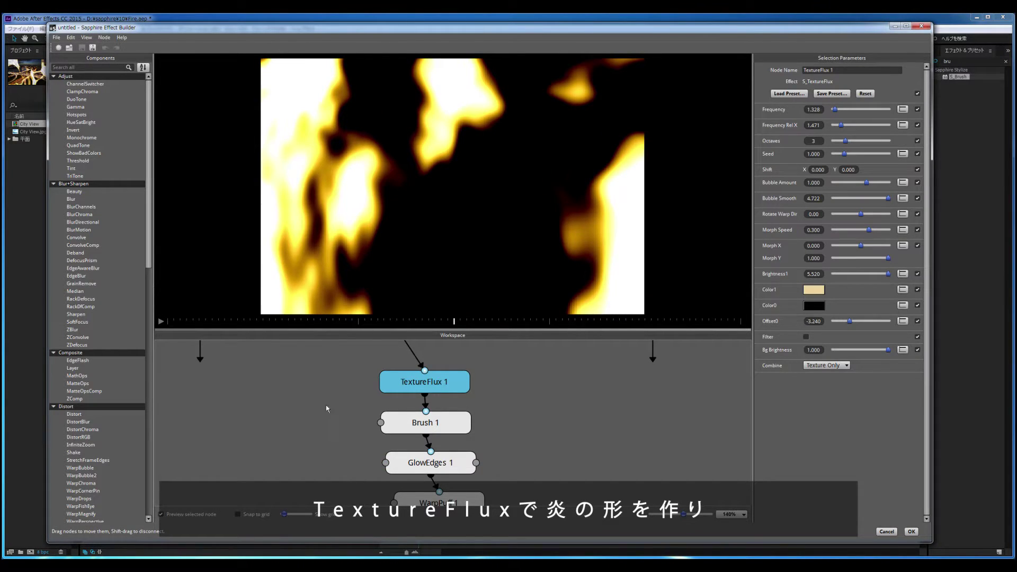
mouse_move(193, 320)
mouse_down()
mouse_move(432, 337)
mouse_move(193, 321)
mouse_up()
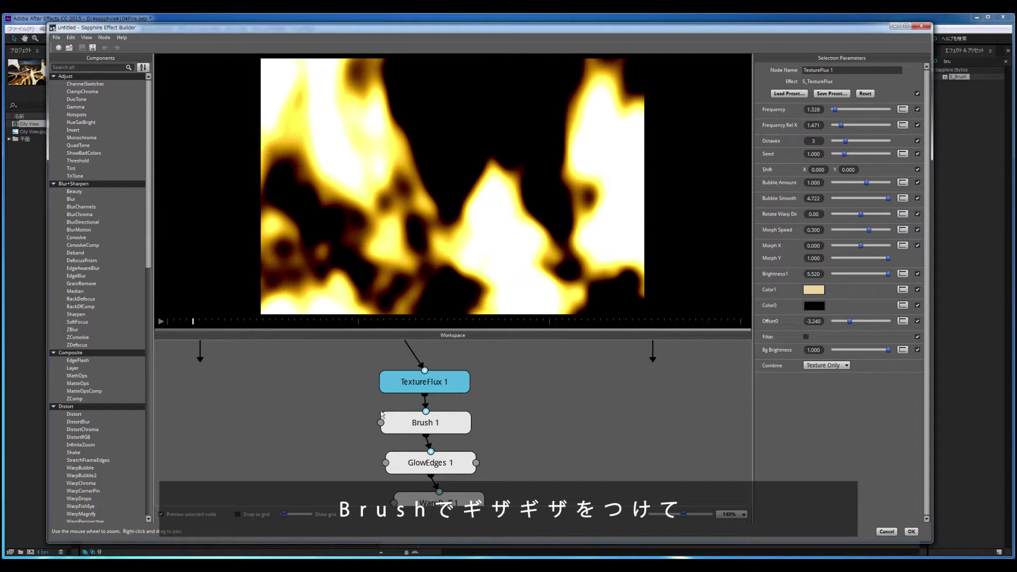
drag(407, 422, 404, 420)
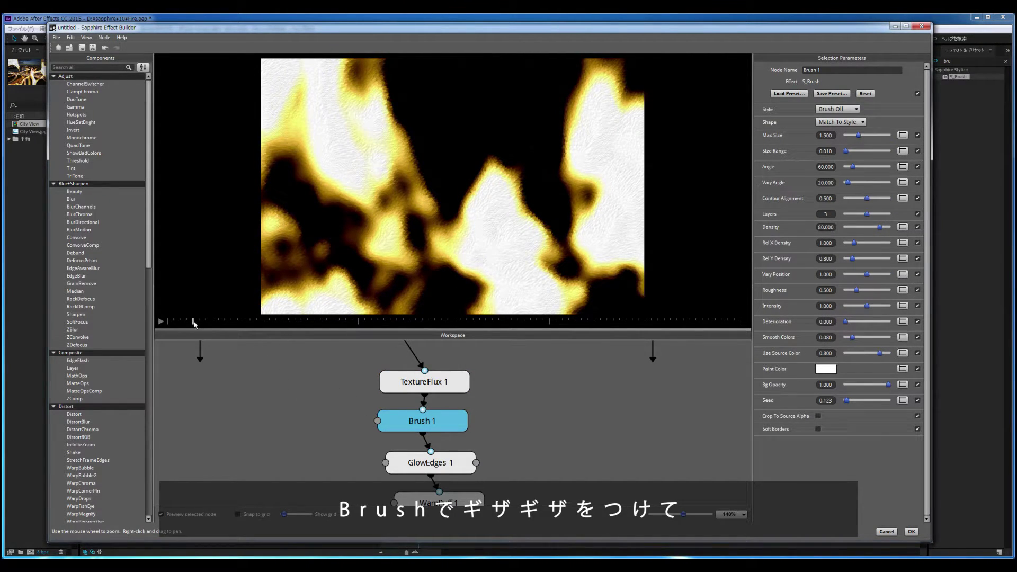
drag(193, 322, 295, 322)
click(377, 334)
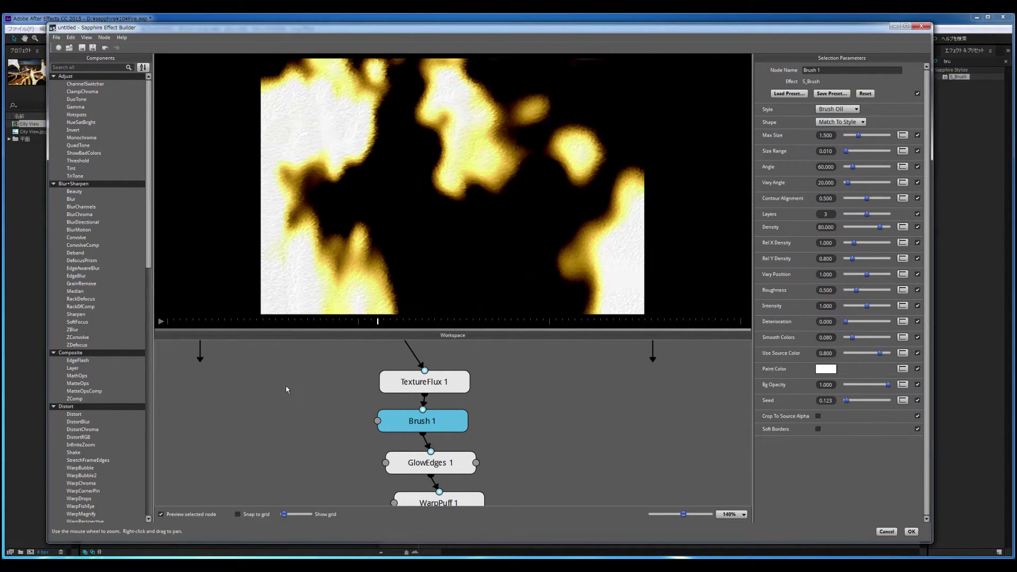
Step: Preview the GlowEdges 1 node at several times to examine the glow it adds along the flame edges
drag(290, 400, 290, 378)
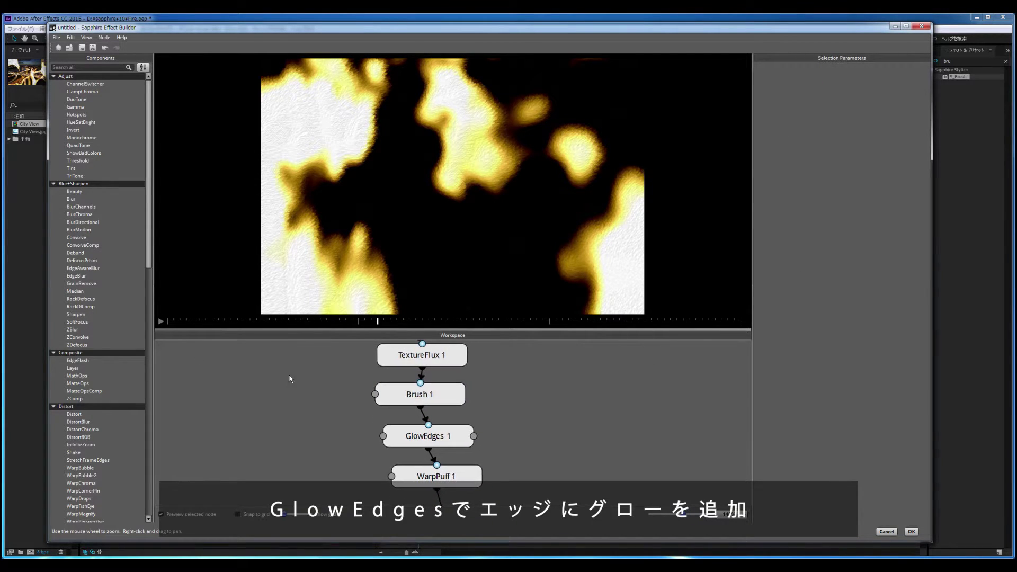
click(428, 434)
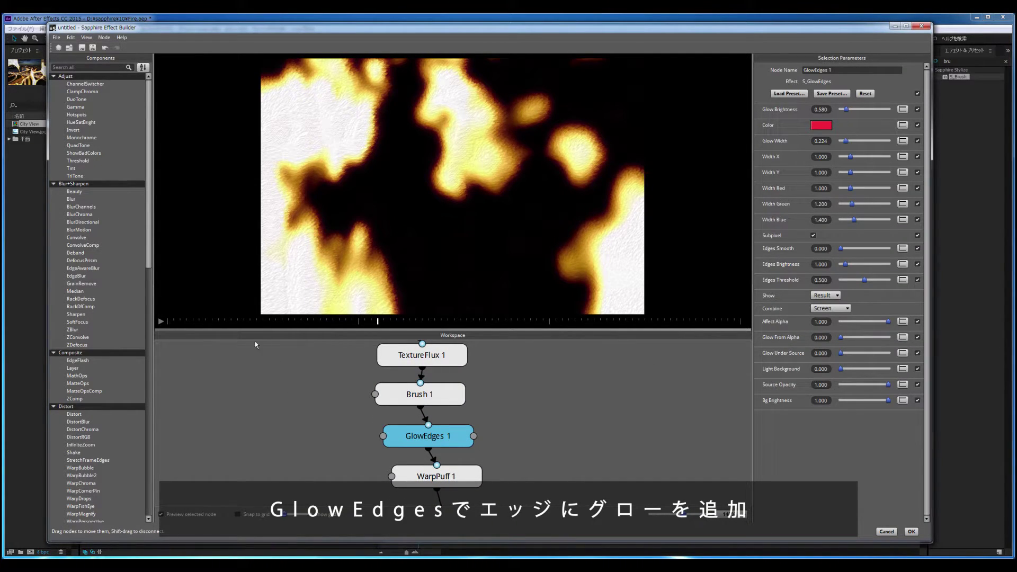
click(264, 321)
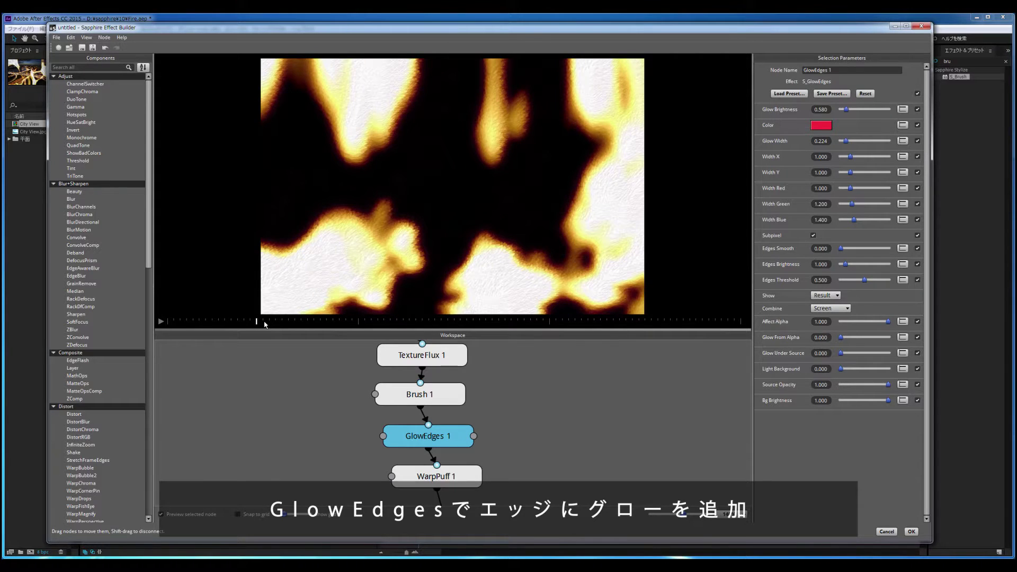
click(295, 322)
click(339, 321)
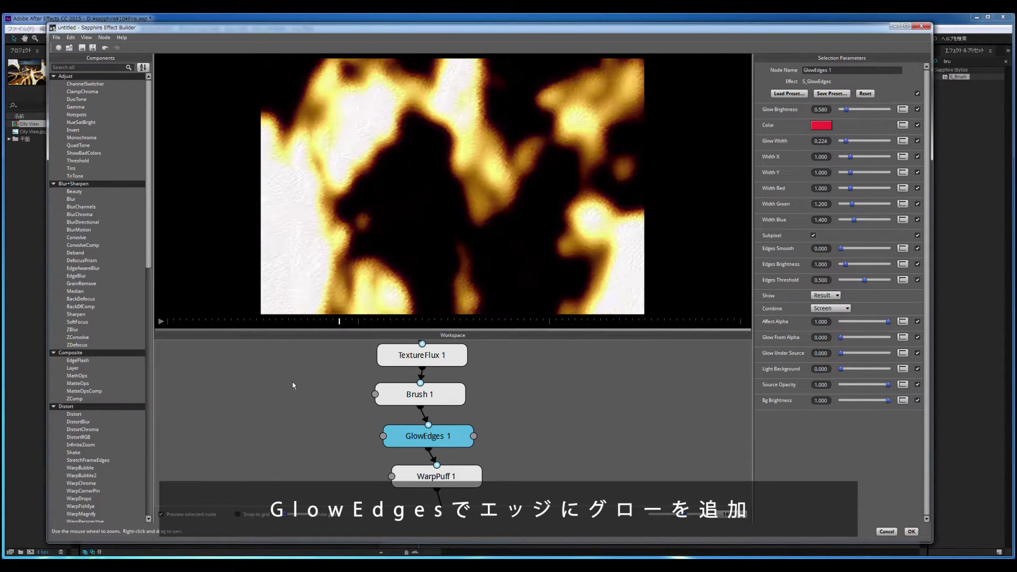
Step: Preview the WarpPuff 1 node's distortion over time and leave the Effect Builder without applying changes
click(295, 424)
drag(318, 447, 322, 422)
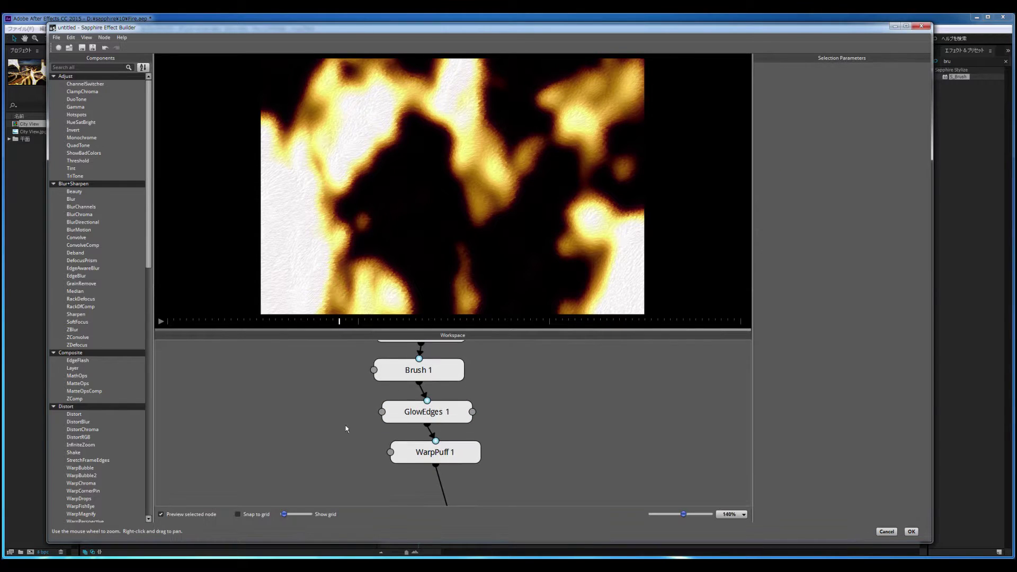
drag(428, 452, 427, 449)
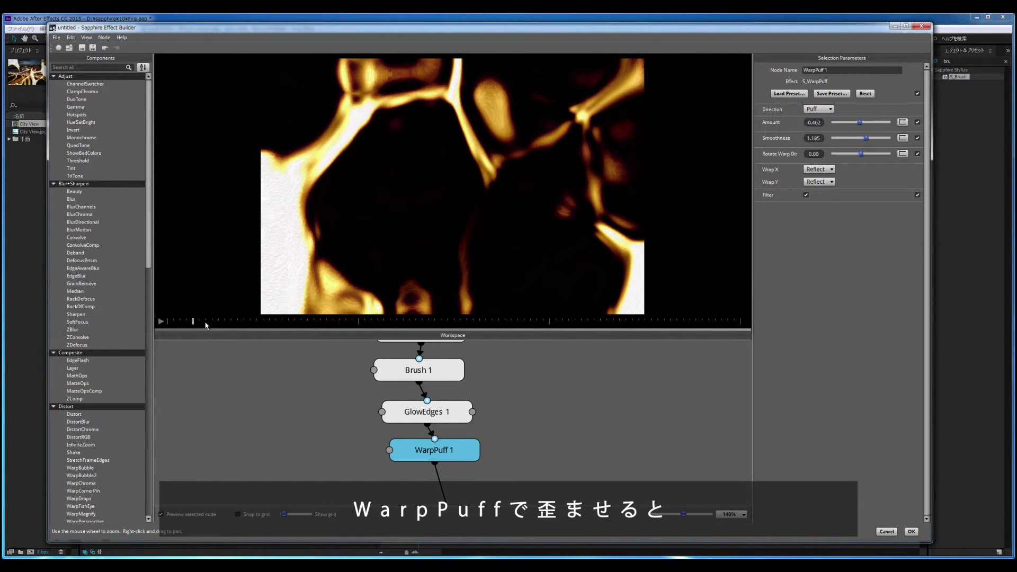
drag(224, 328, 428, 337)
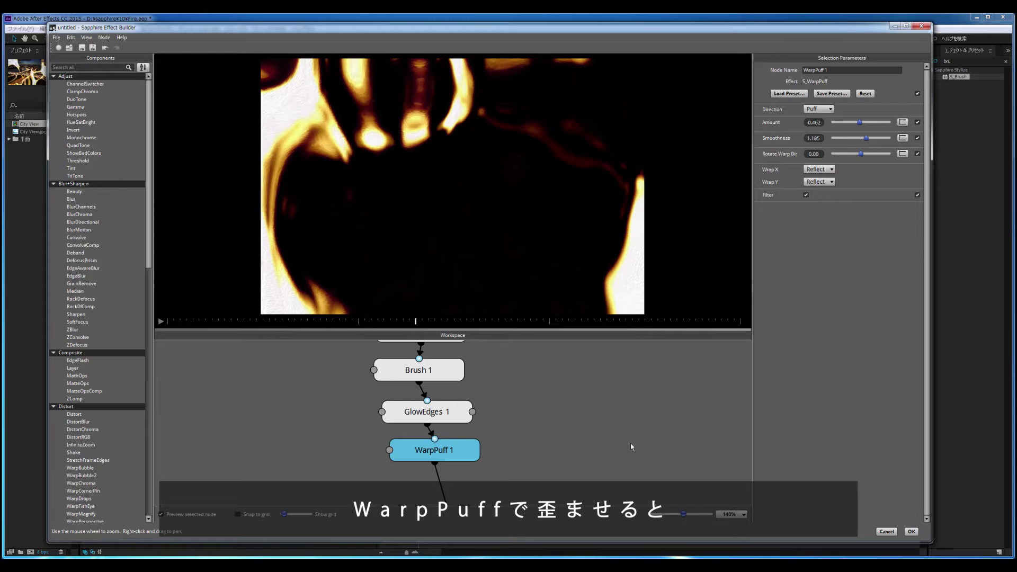
click(885, 531)
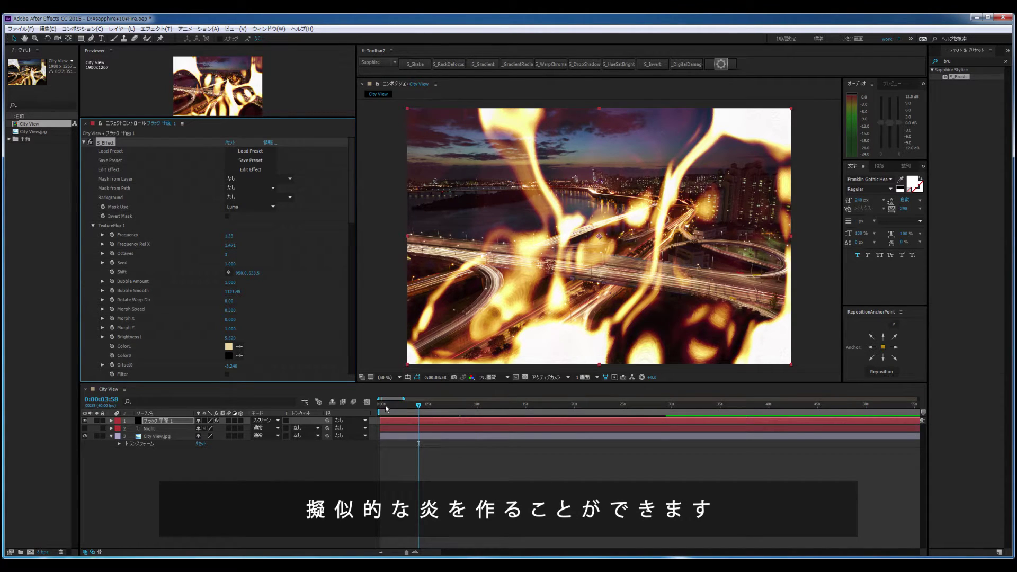
Step: Move through the composition from about 3:18 to 8:57 to examine the simulated fire over the city photo
click(390, 407)
click(412, 405)
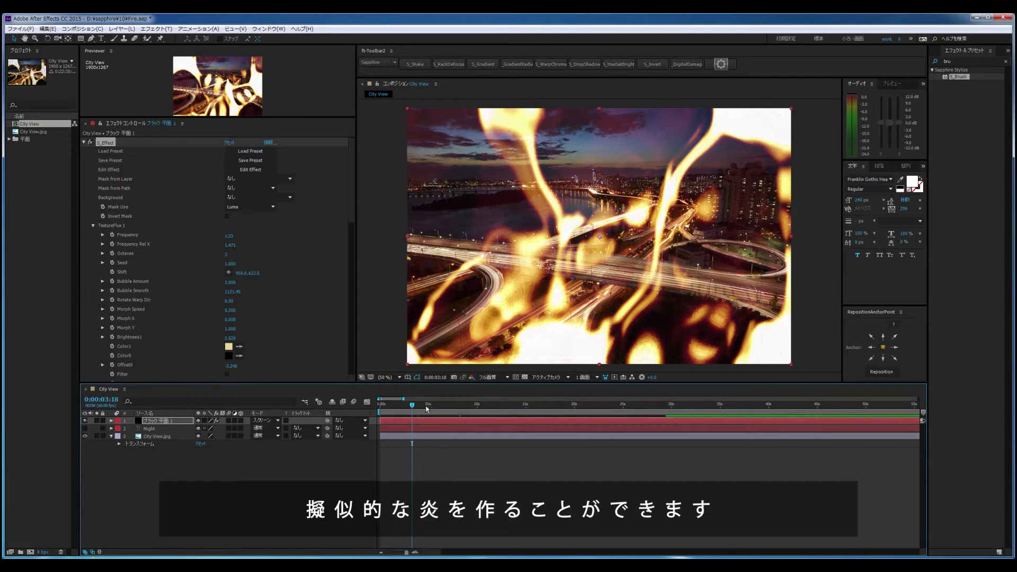
click(438, 406)
click(468, 407)
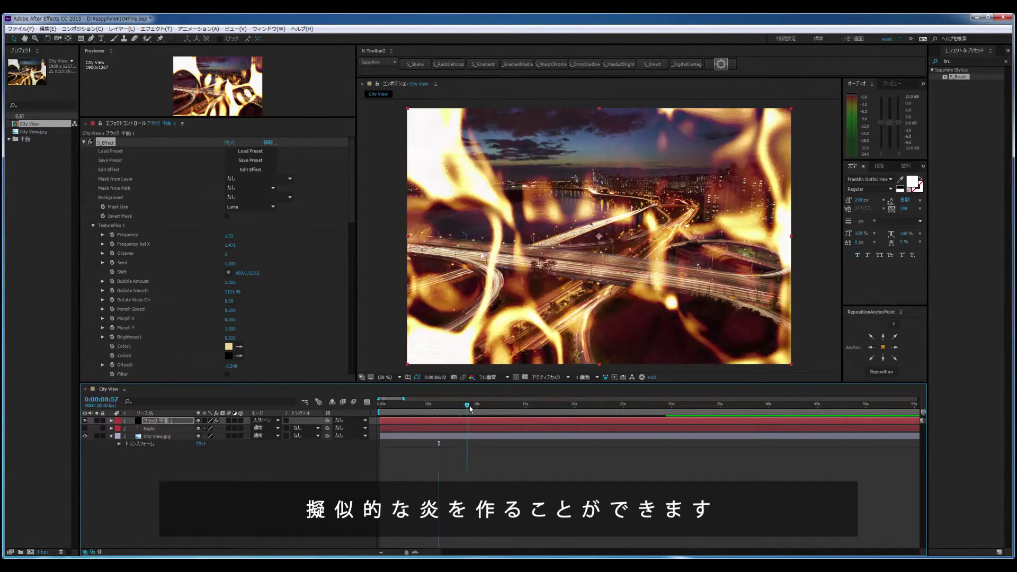
Step: Move through the composition from about 11:49 to 16:44 to examine how the simulated fire keeps changing over the city photo
click(495, 408)
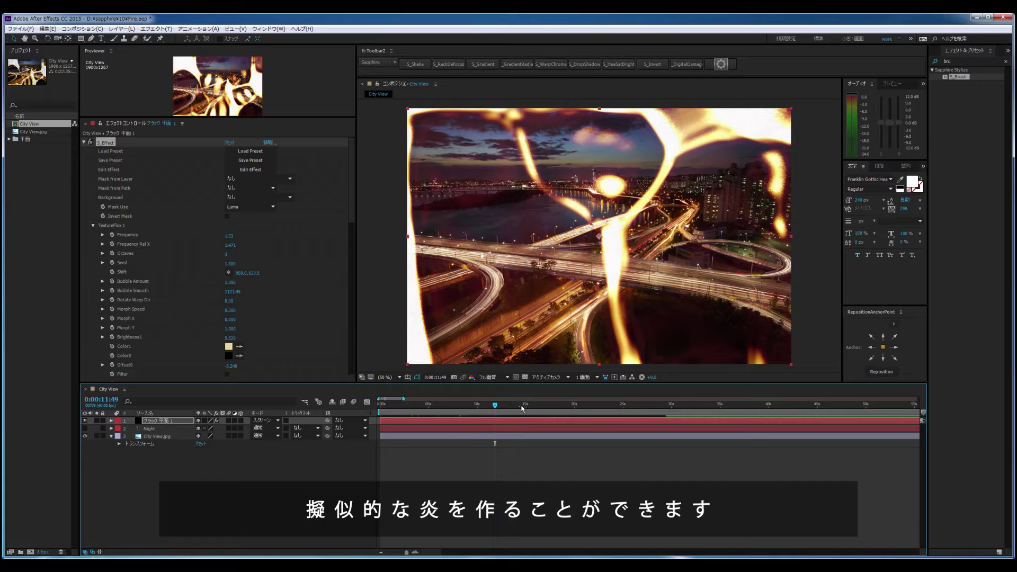
click(524, 407)
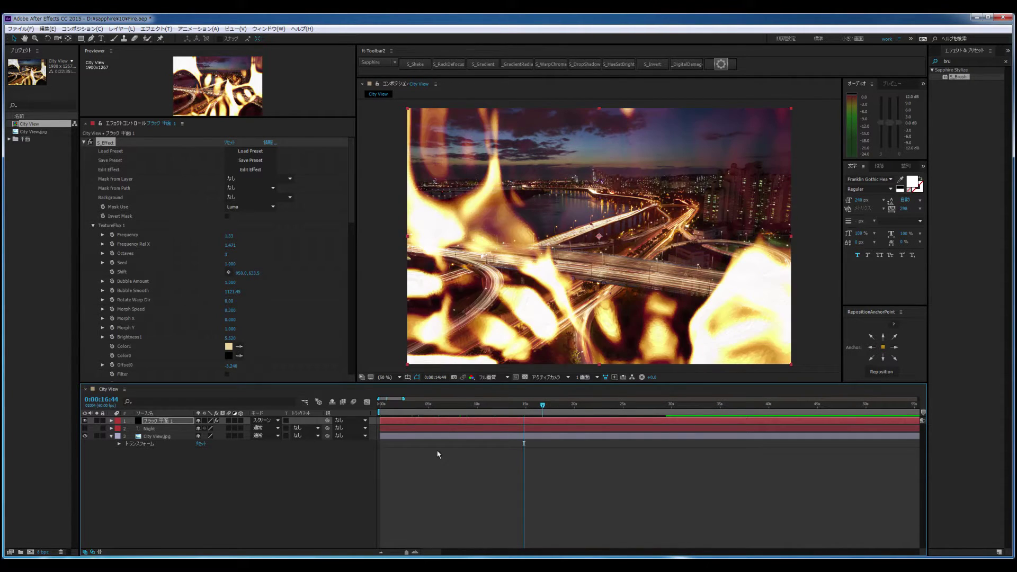
click(542, 408)
click(334, 508)
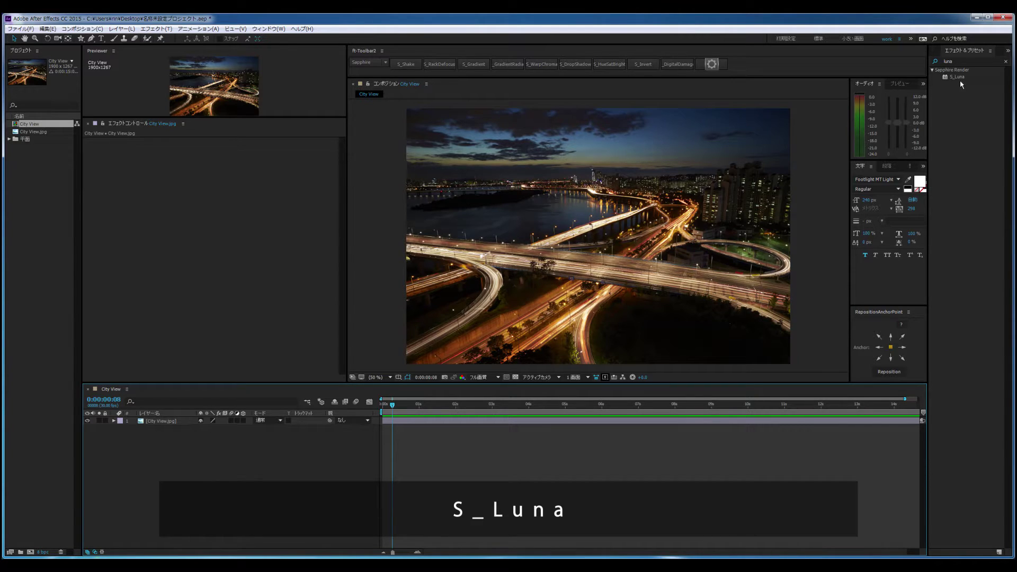
Step: Apply S_Luna to the city photo and give its moon a central position, a size of about 544, rotation -24 and lunar phase 144
drag(958, 80, 589, 253)
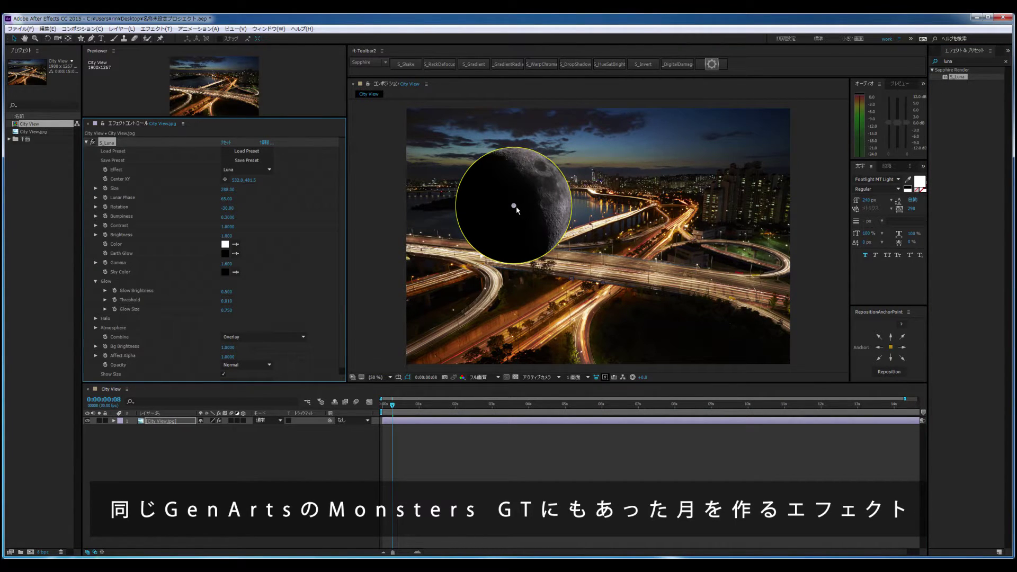
drag(517, 209, 602, 239)
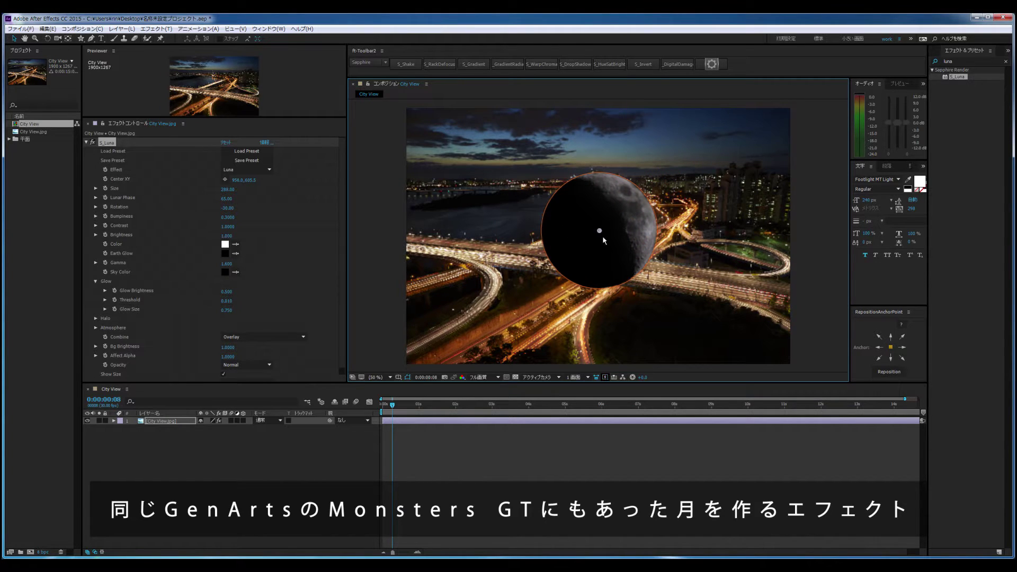
drag(627, 285, 660, 272)
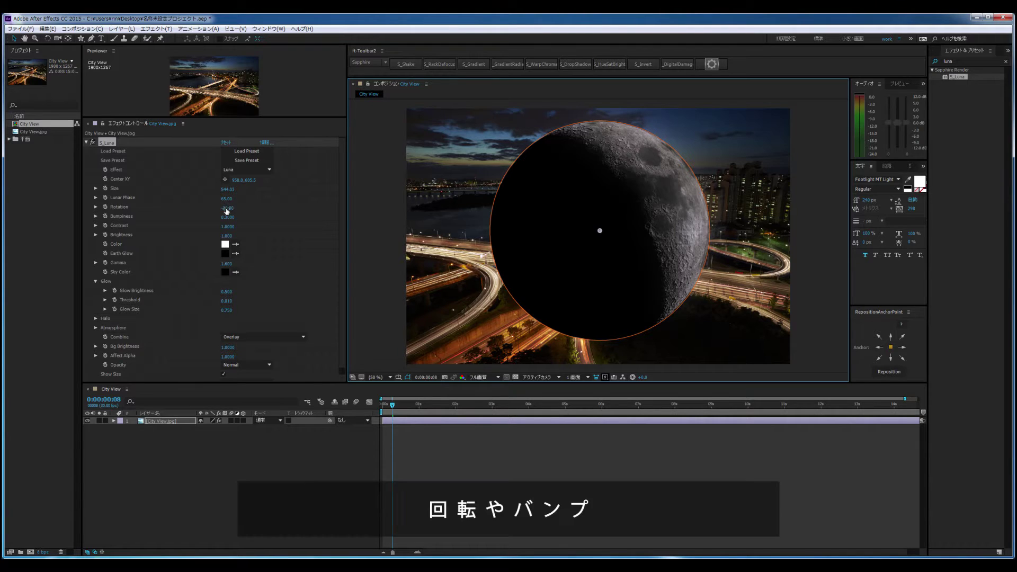
drag(226, 208, 263, 218)
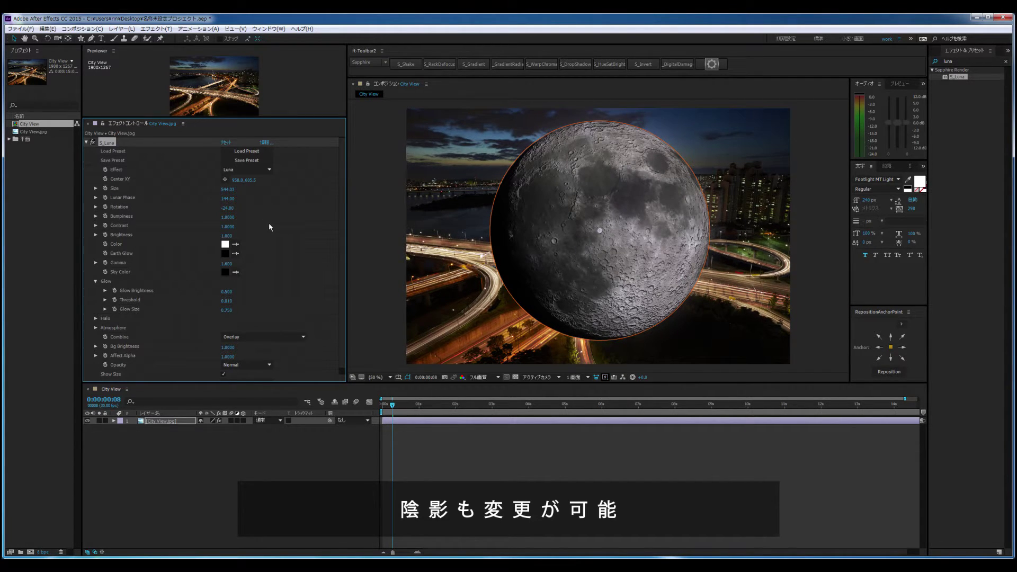
Step: Tint the moon red and raise its Glow Brightness to 1.7
click(225, 244)
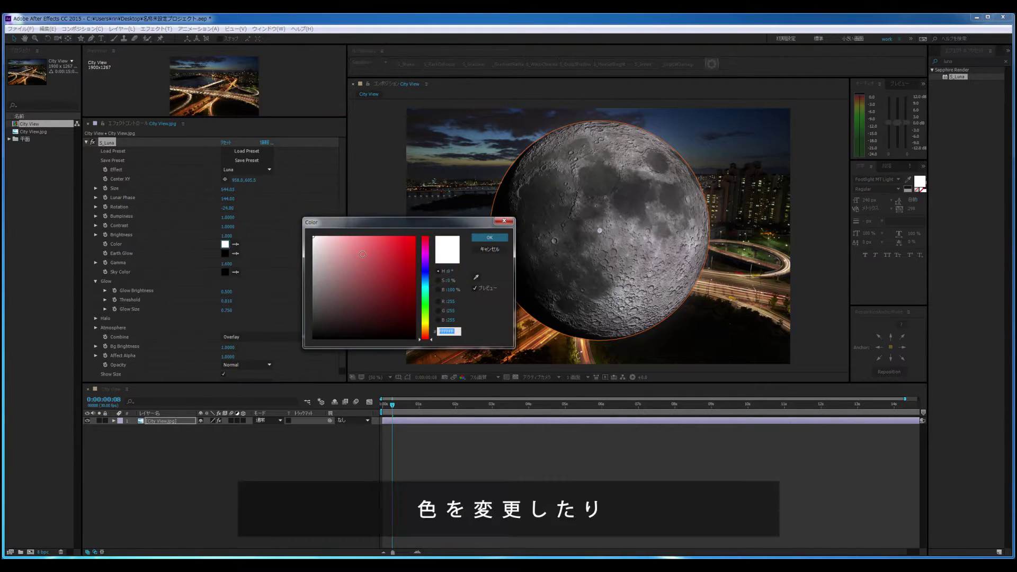
drag(369, 249, 390, 236)
click(489, 238)
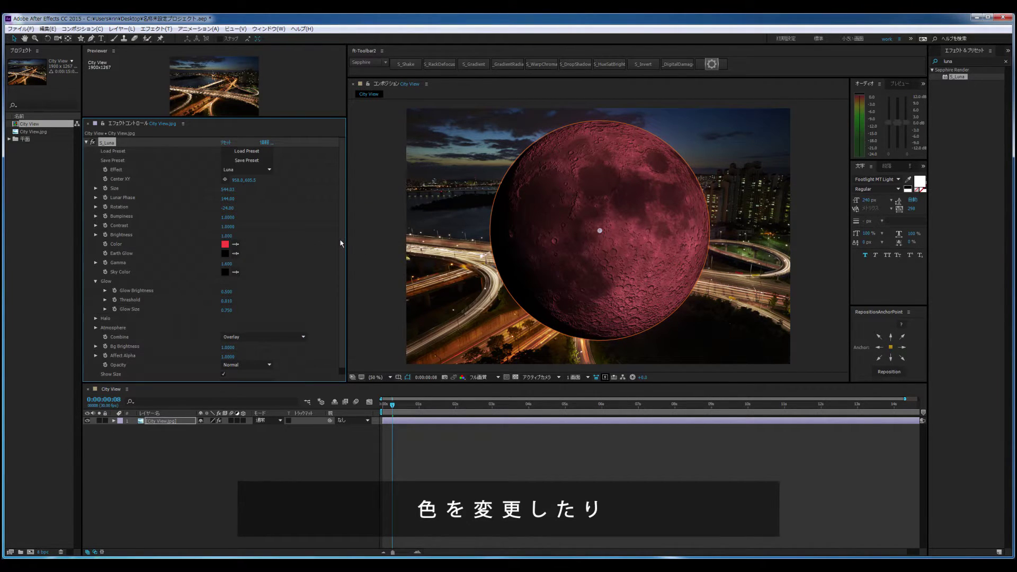
scroll(340, 243, down, 1)
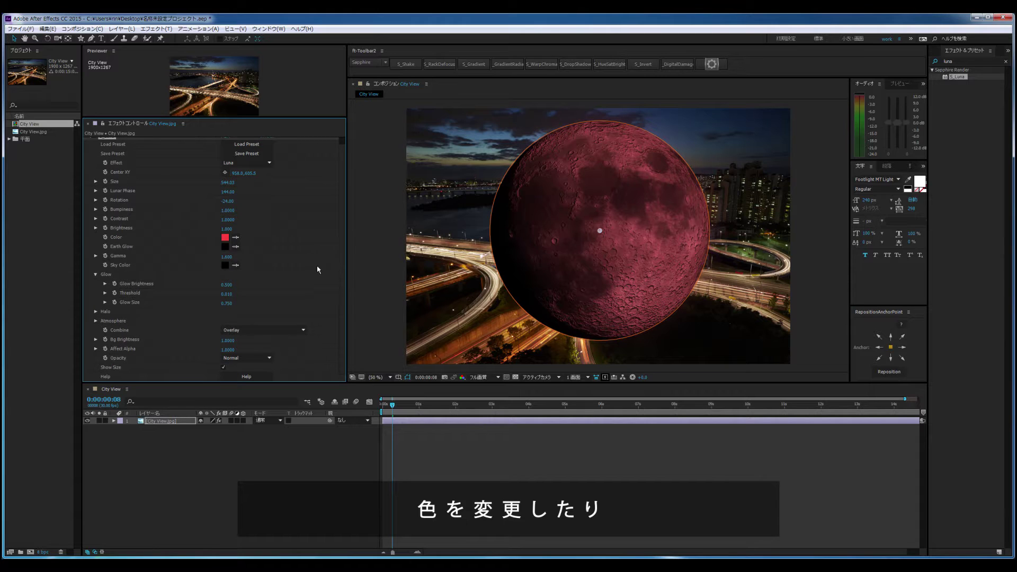
drag(229, 286, 267, 281)
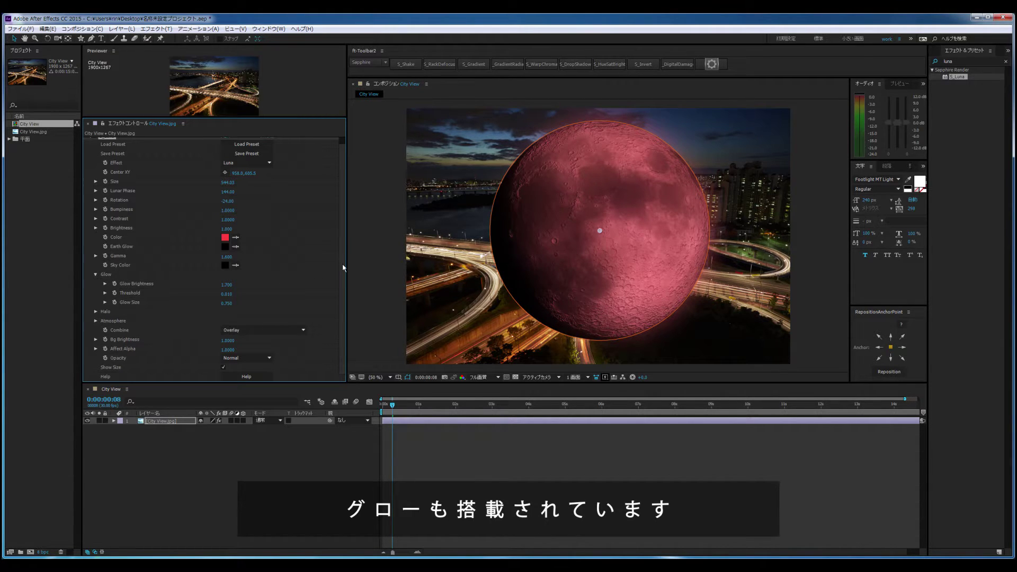
Step: Shrink the moon to a size of about 403 and surround it with a slightly enlarged halo of brightness 0.72
click(96, 312)
drag(342, 255, 347, 302)
scroll(348, 302, down, 2)
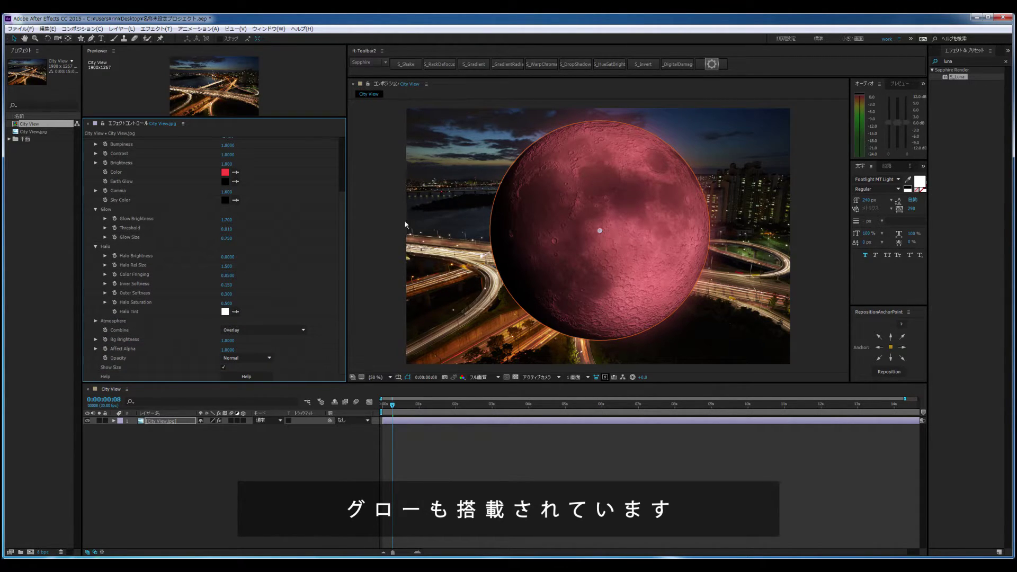
click(499, 184)
drag(500, 184, 521, 211)
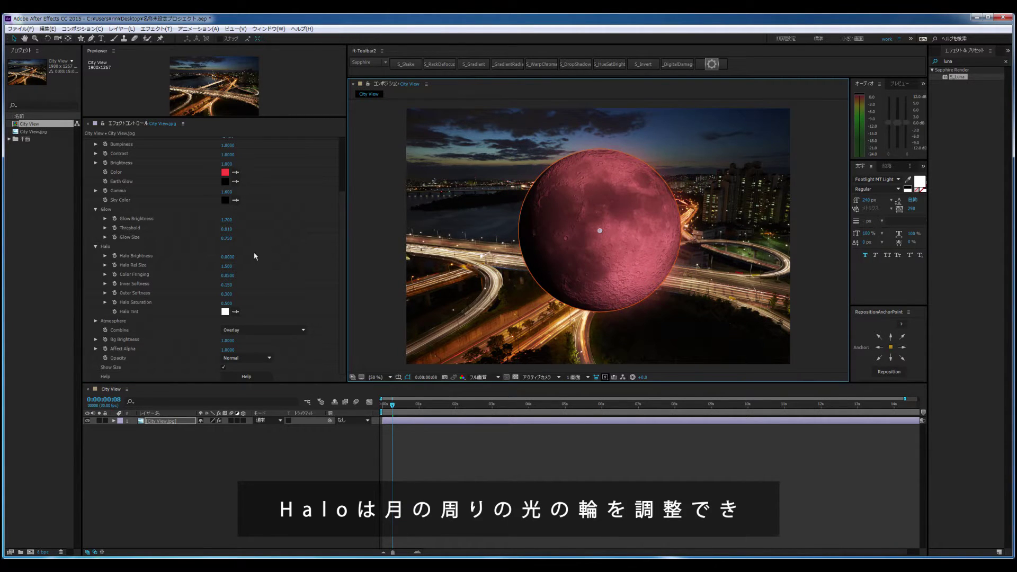
drag(228, 257, 254, 257)
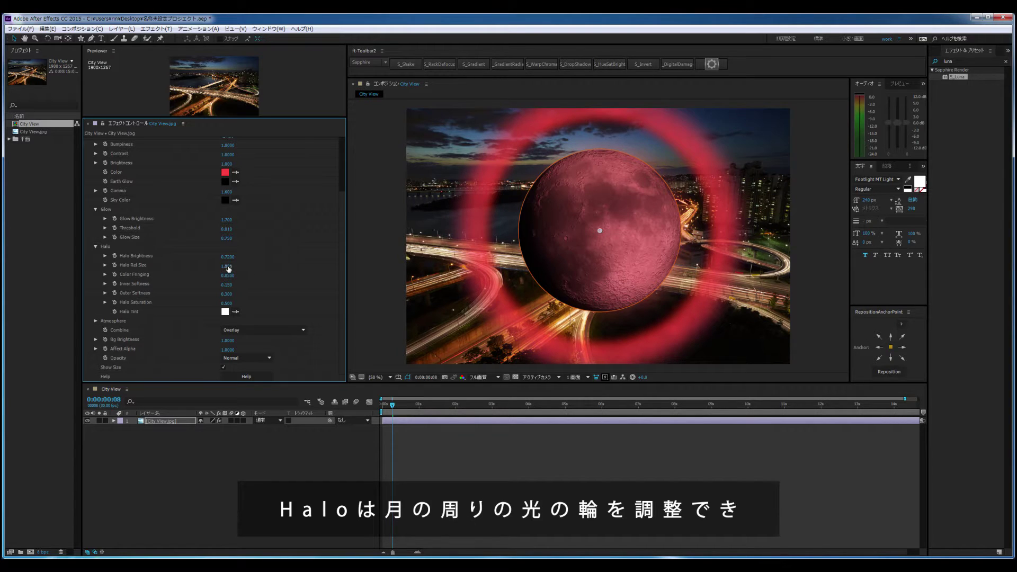
drag(242, 267, 242, 267)
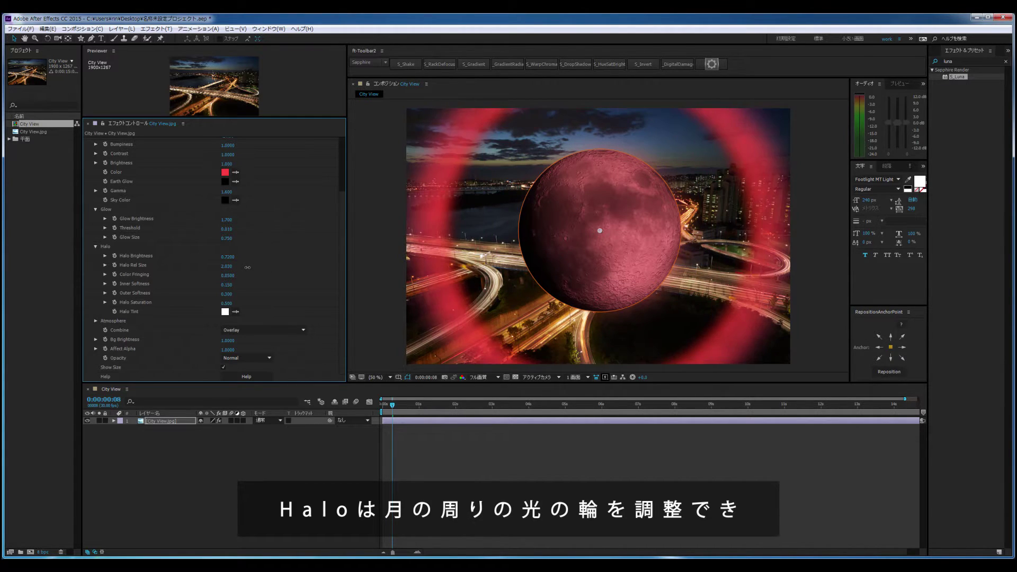
drag(237, 267, 225, 312)
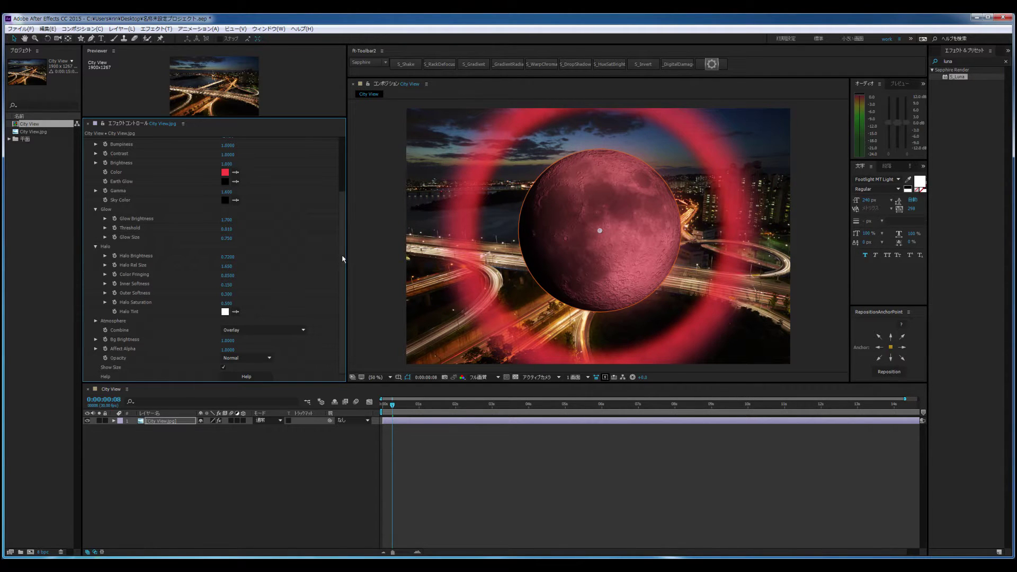
click(97, 247)
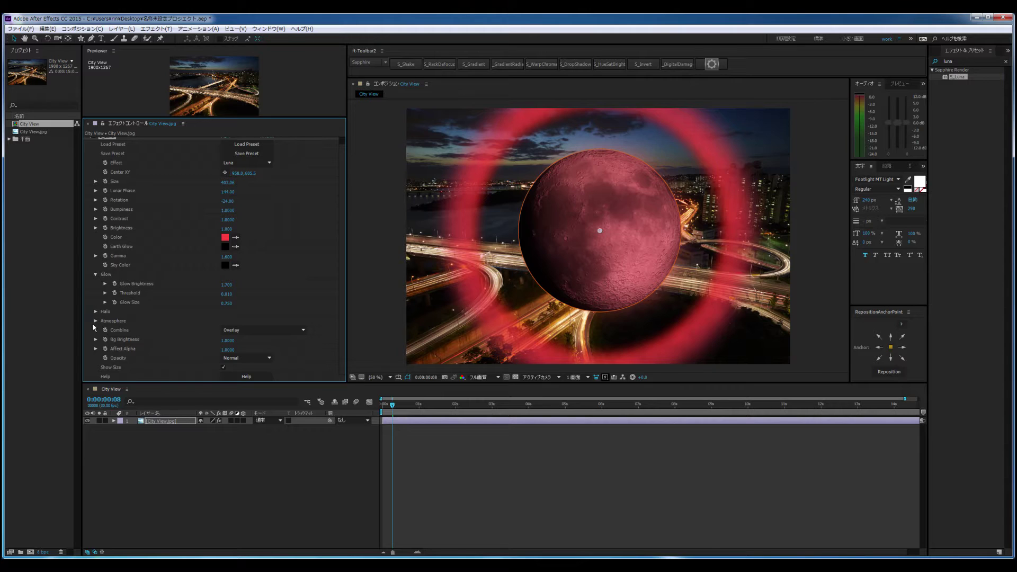
Step: Set Atmosphere Amp to about 3.4 and Atmosphere Freq to 3.25, and try a Bg Brightness of 0 before undoing it
scroll(342, 318, down, 2)
scroll(240, 287, down, 1)
drag(257, 287, 345, 290)
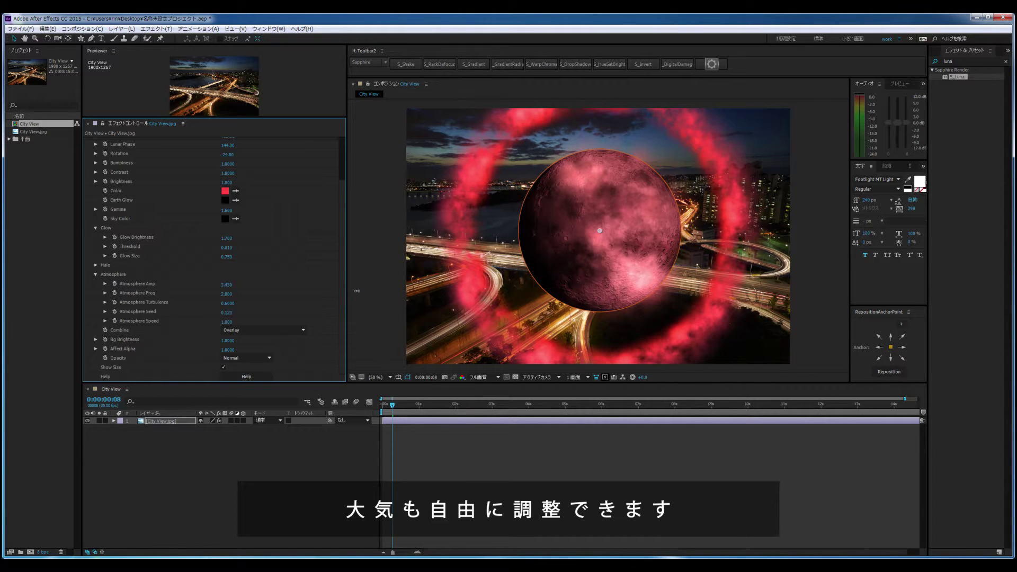
drag(226, 293, 305, 293)
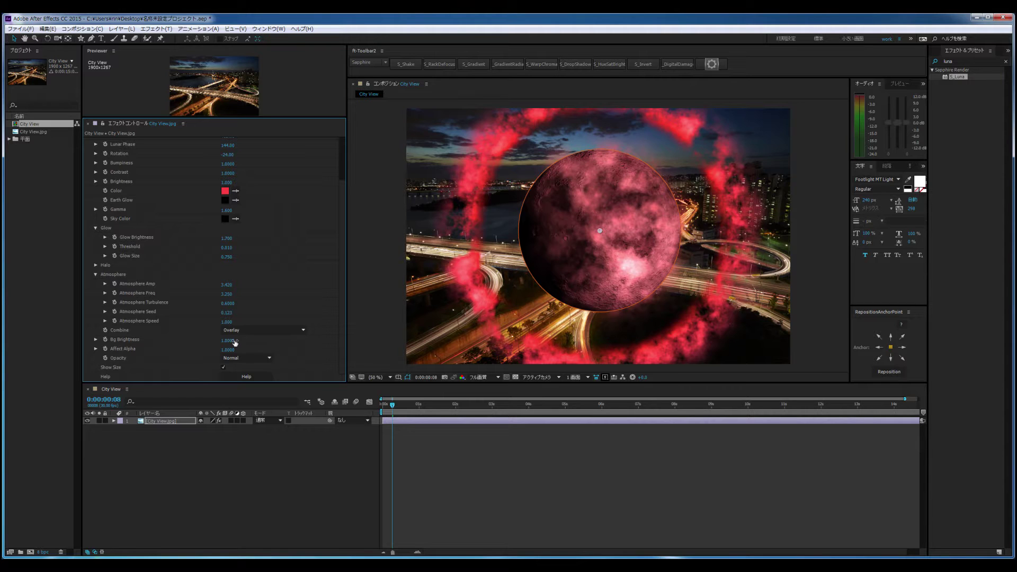
drag(220, 340, 160, 346)
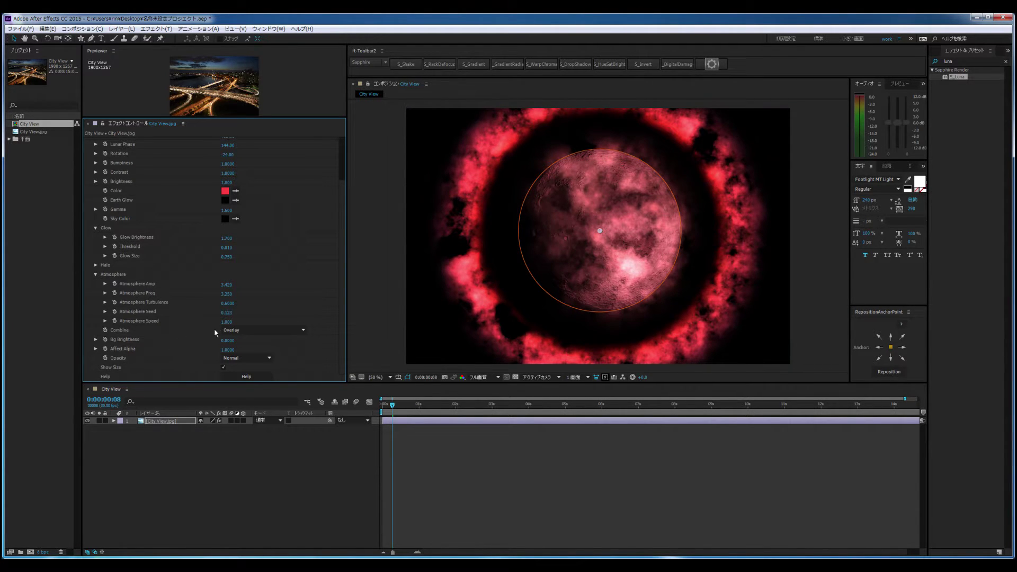
key(ctrl+z)
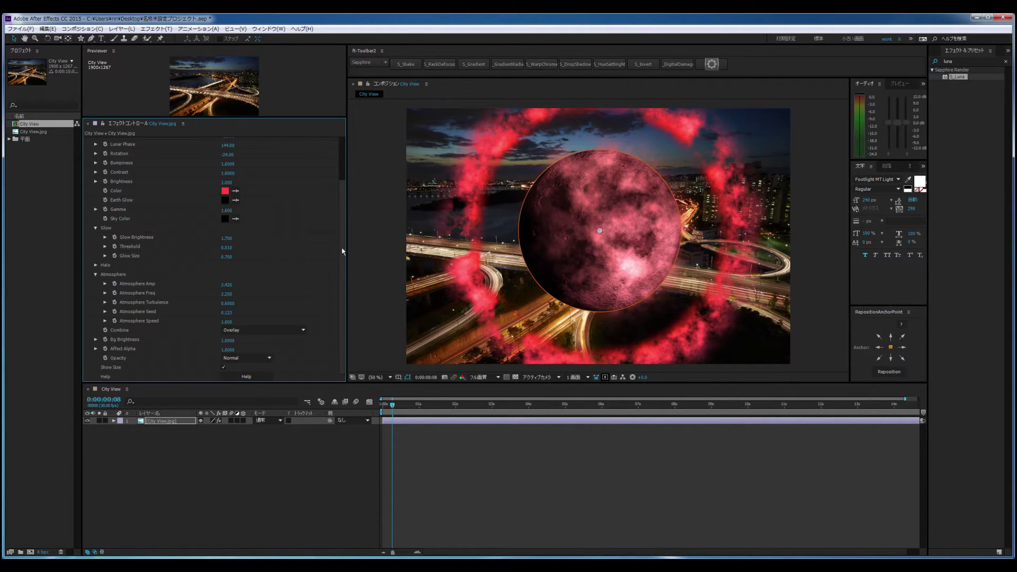
Step: Reset all S_Luna settings to their defaults and switch its Effect mode to LunaDate
scroll(340, 222, up, 3)
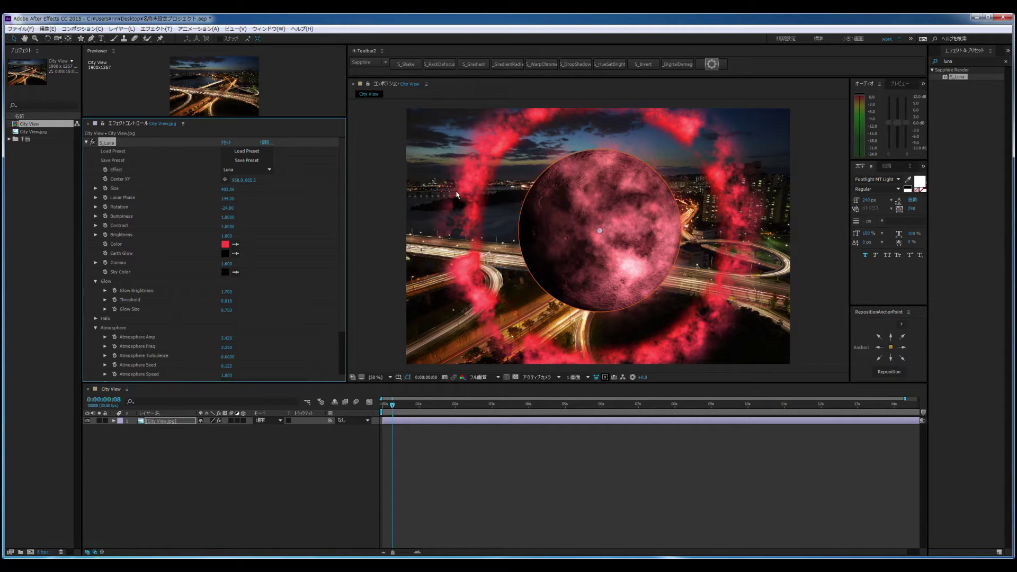
click(269, 170)
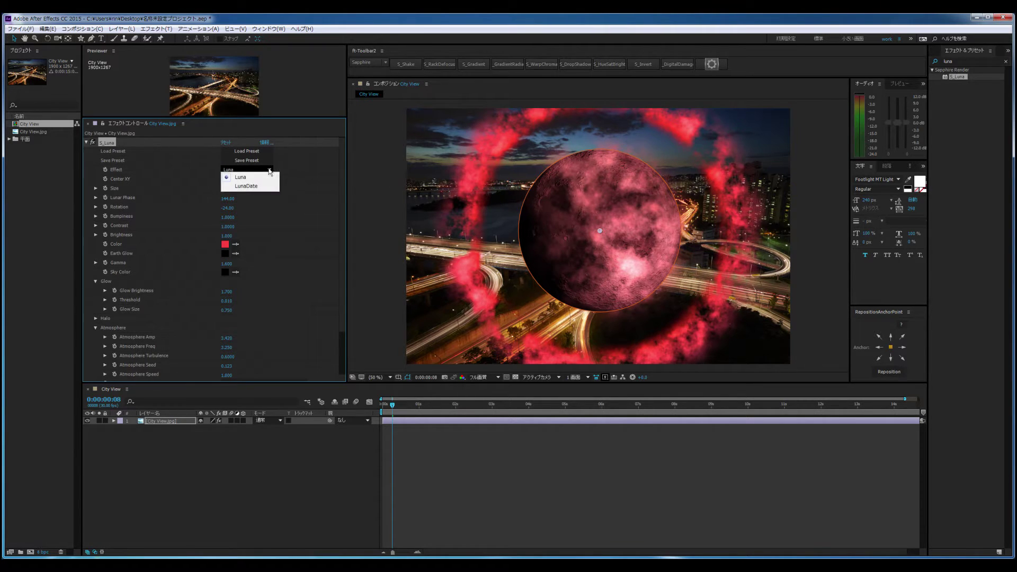
click(267, 186)
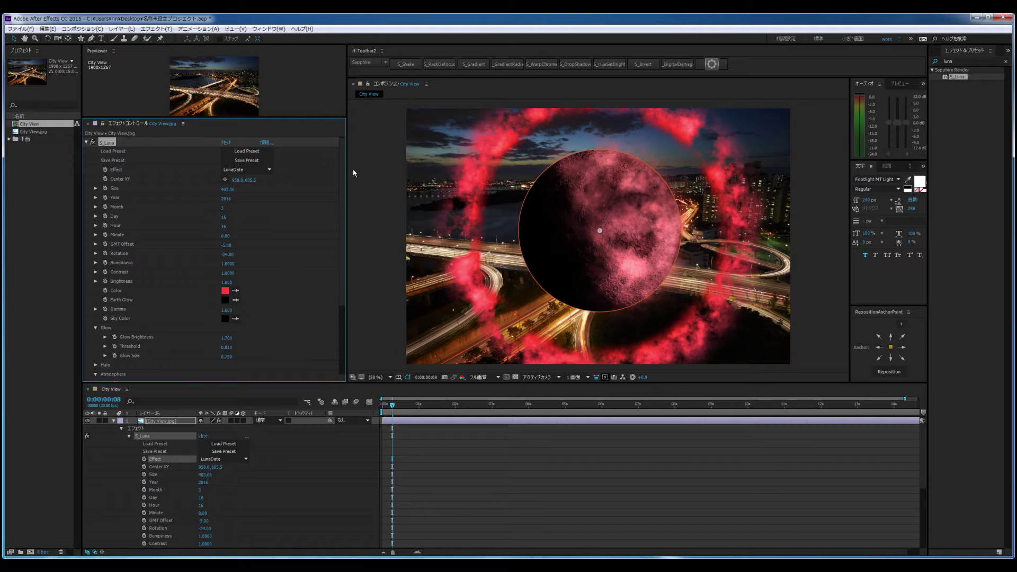
click(226, 143)
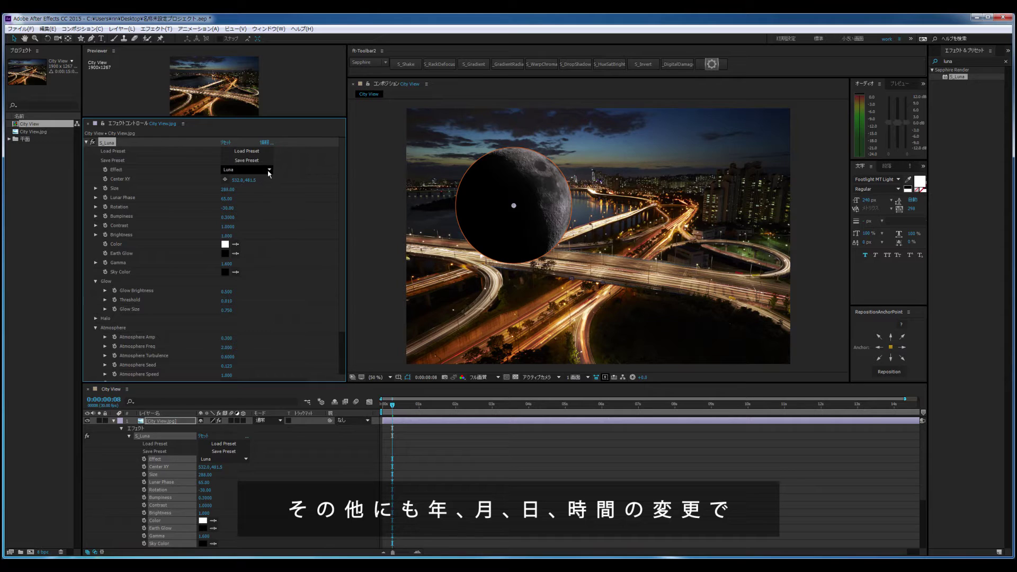
click(267, 171)
click(264, 188)
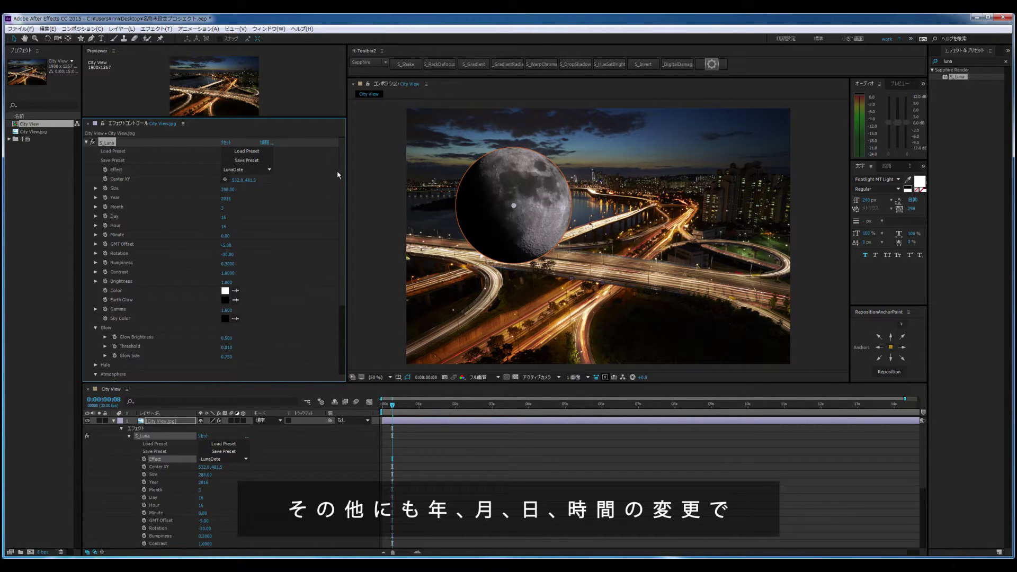
Step: Set the date that drives the moon's phase to month 10, day 11
scroll(269, 186, down, 2)
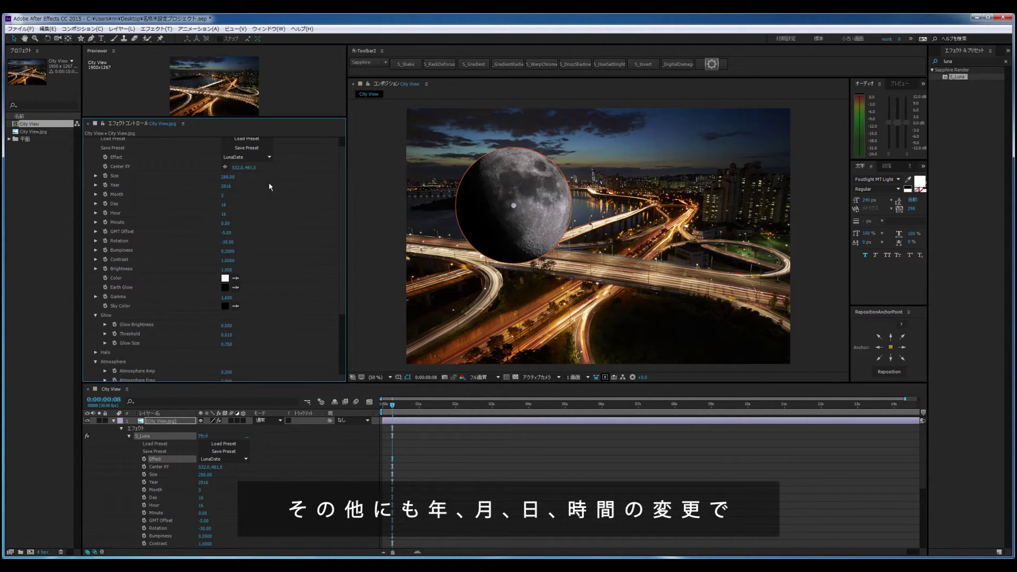
click(223, 196)
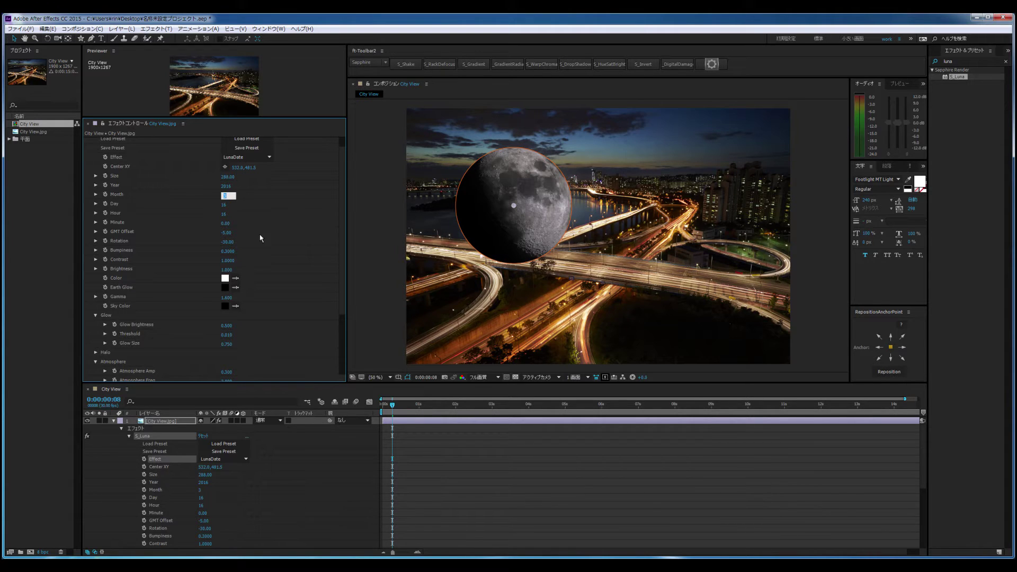
text(10)
key(Return)
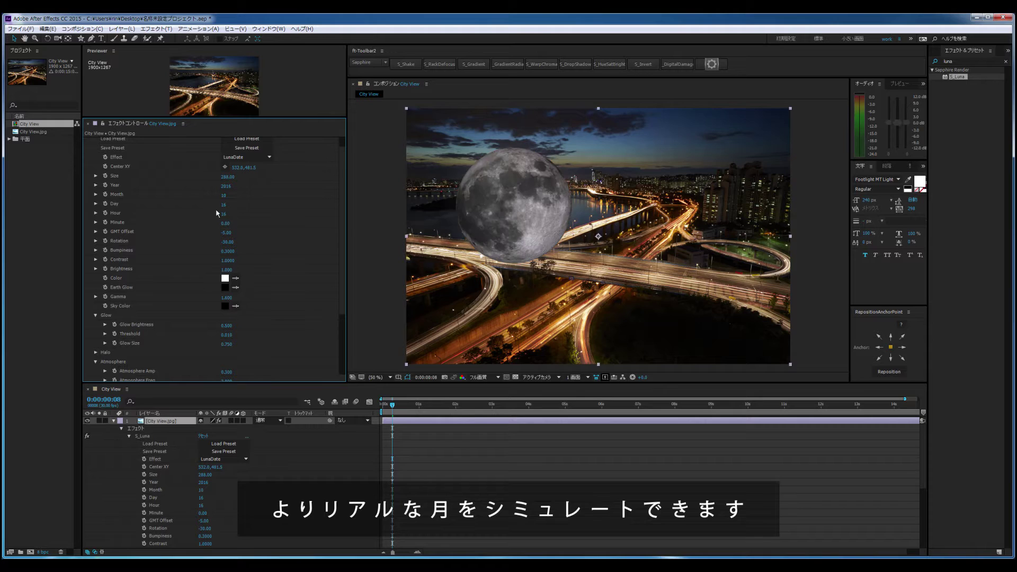
click(224, 205)
text(1)
key(Return)
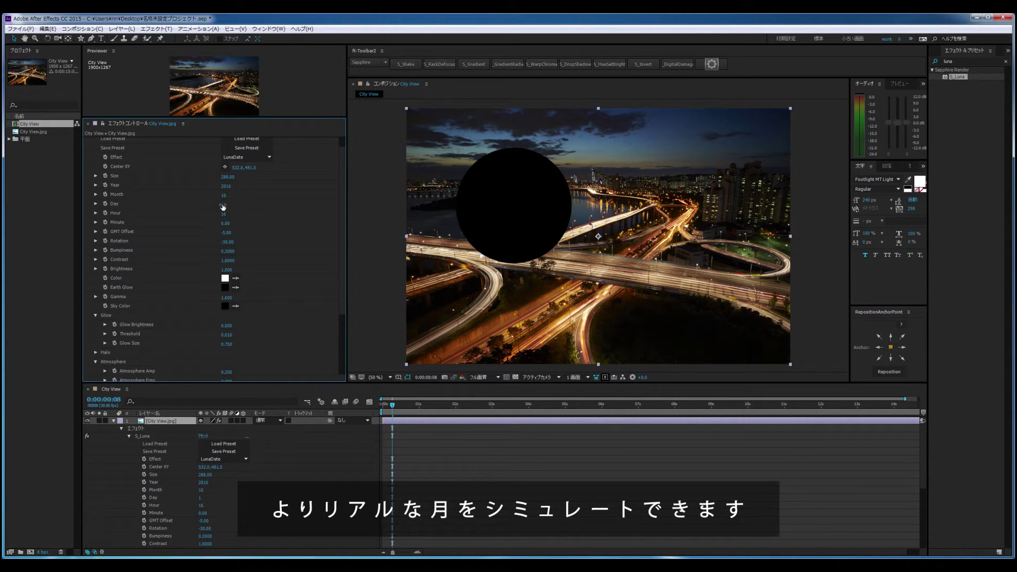
drag(223, 205, 255, 206)
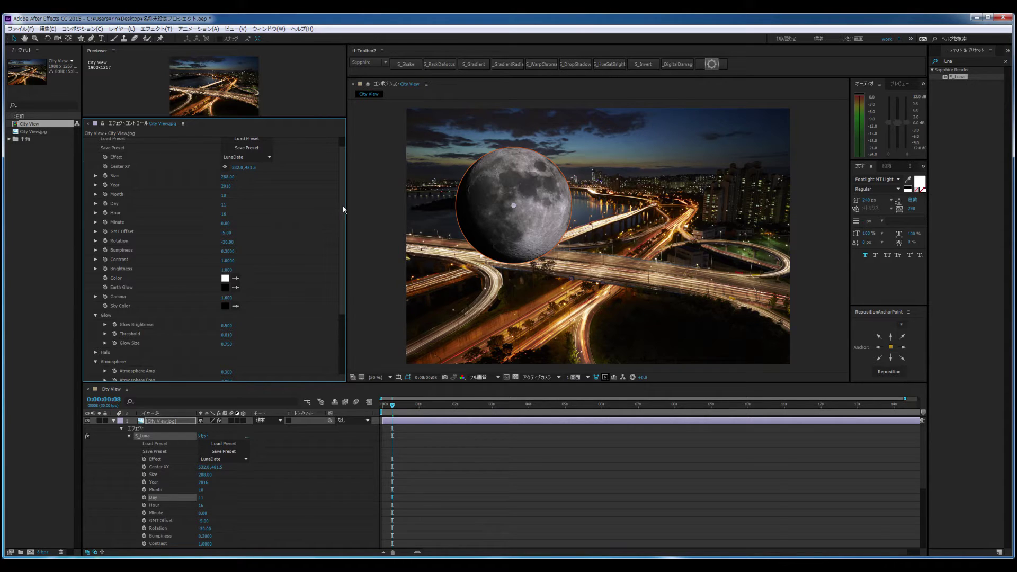
Step: Enlarge the moon to a size of about 766 and place it at the photo's lower centre, partly beyond the bottom edge
scroll(341, 194, up, 1)
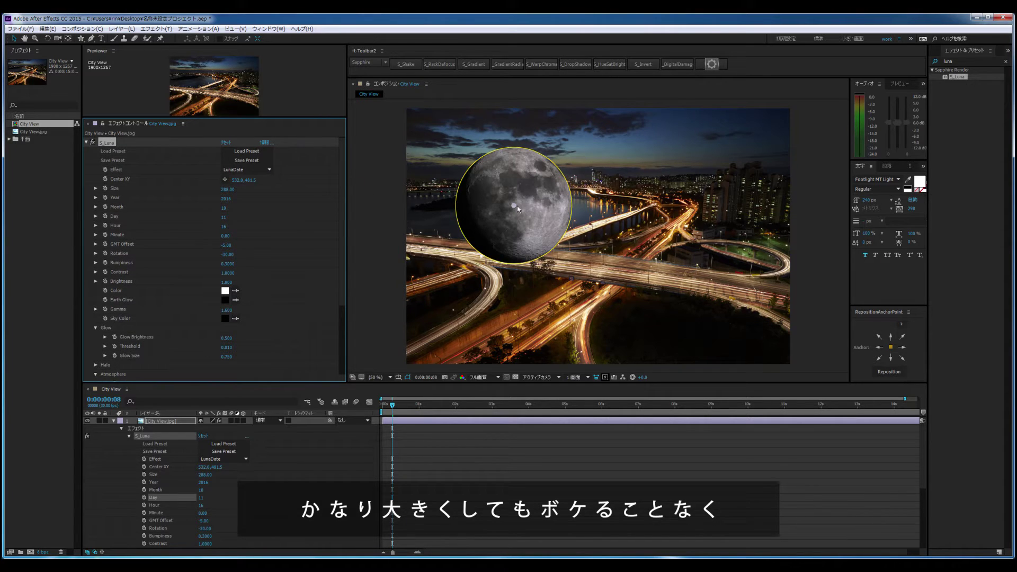
drag(514, 205, 589, 306)
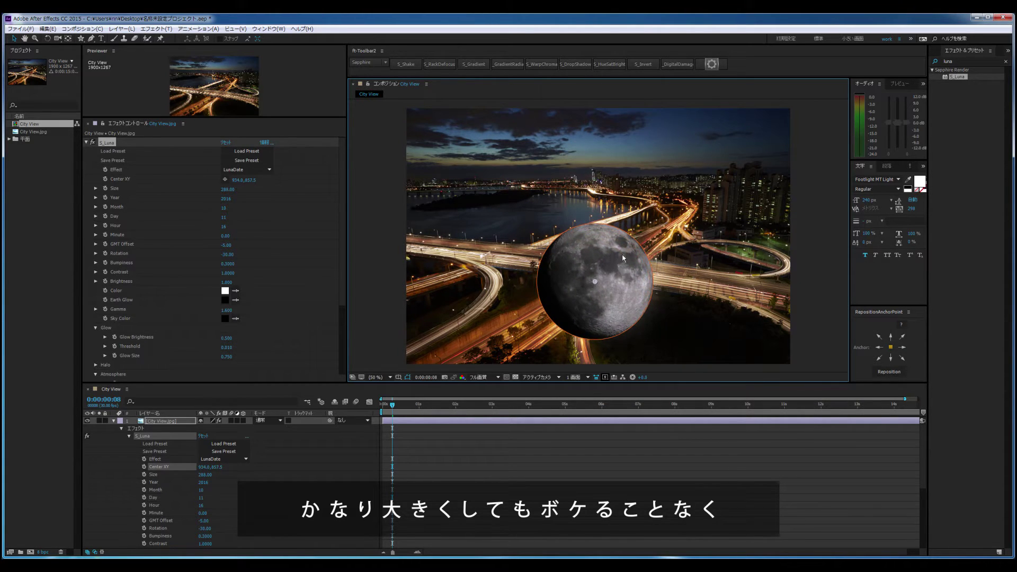
drag(636, 245, 719, 194)
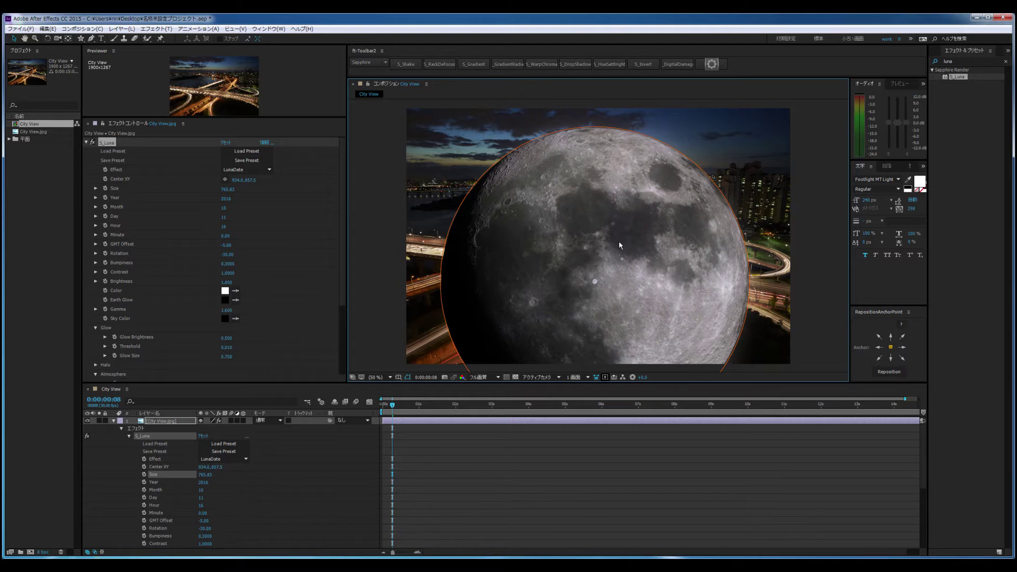
drag(594, 285, 598, 357)
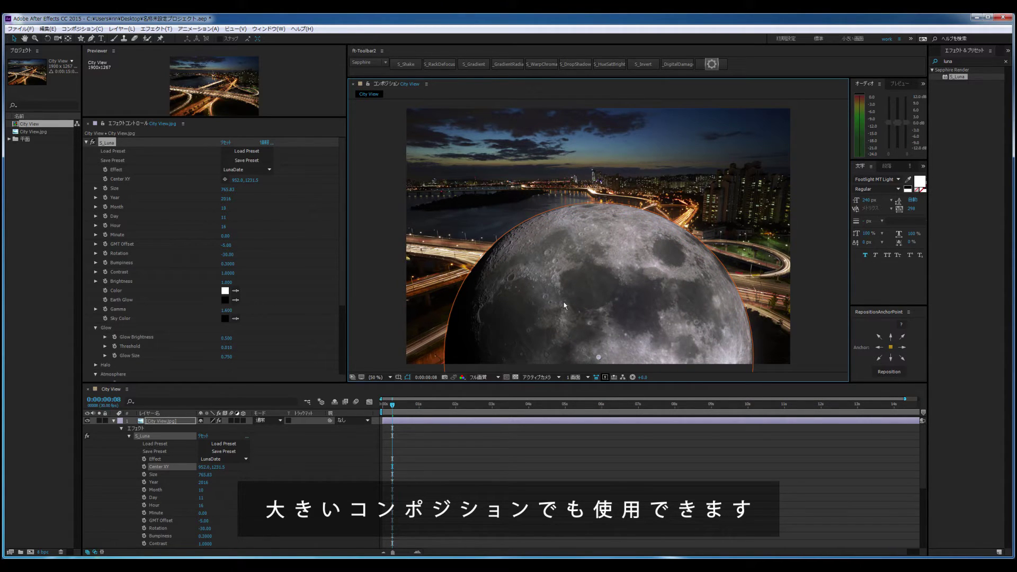
click(271, 238)
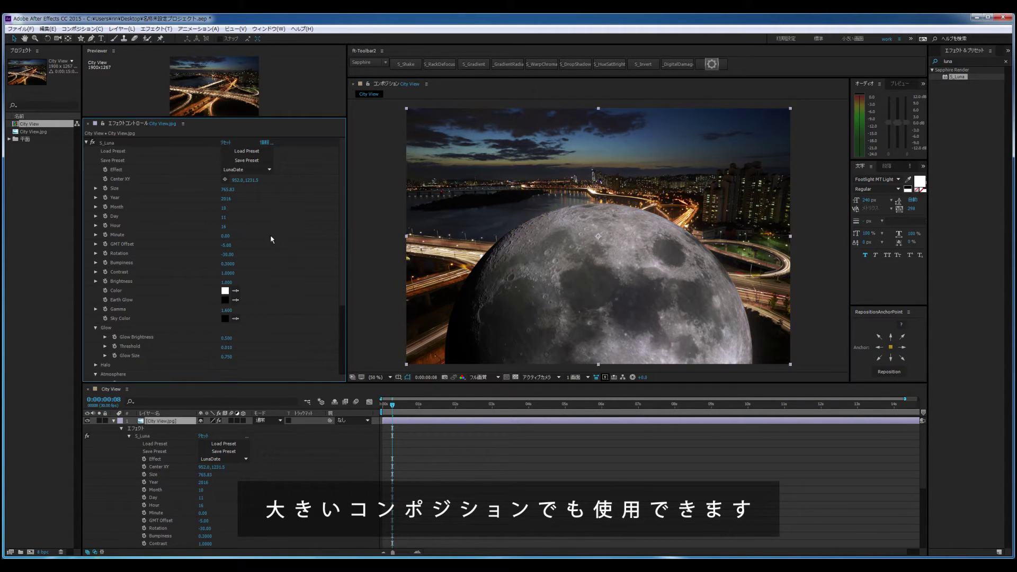
click(363, 271)
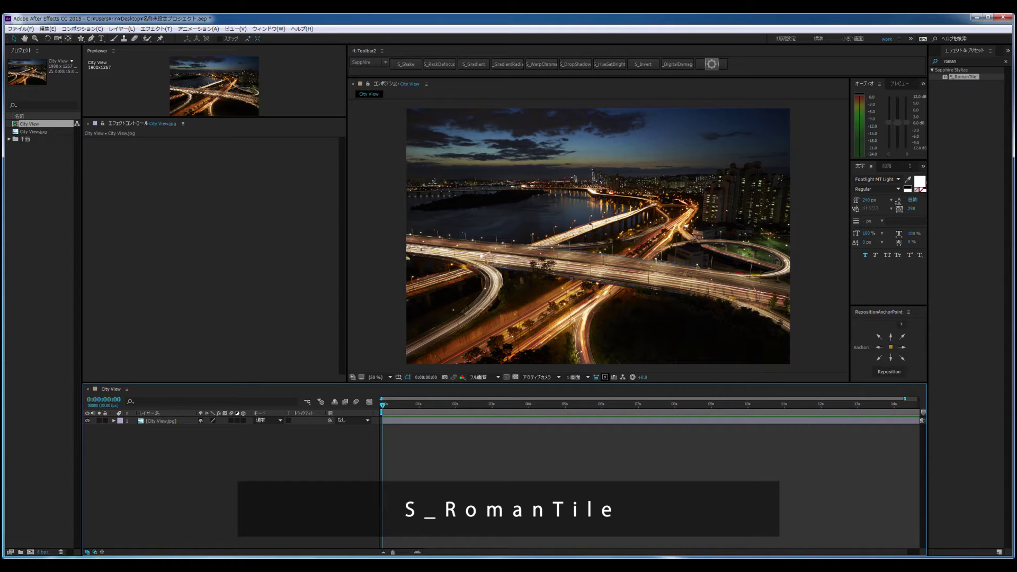
Step: Apply the S_RomanTile effect to the city photo and reduce its Tile Size
drag(963, 77, 577, 223)
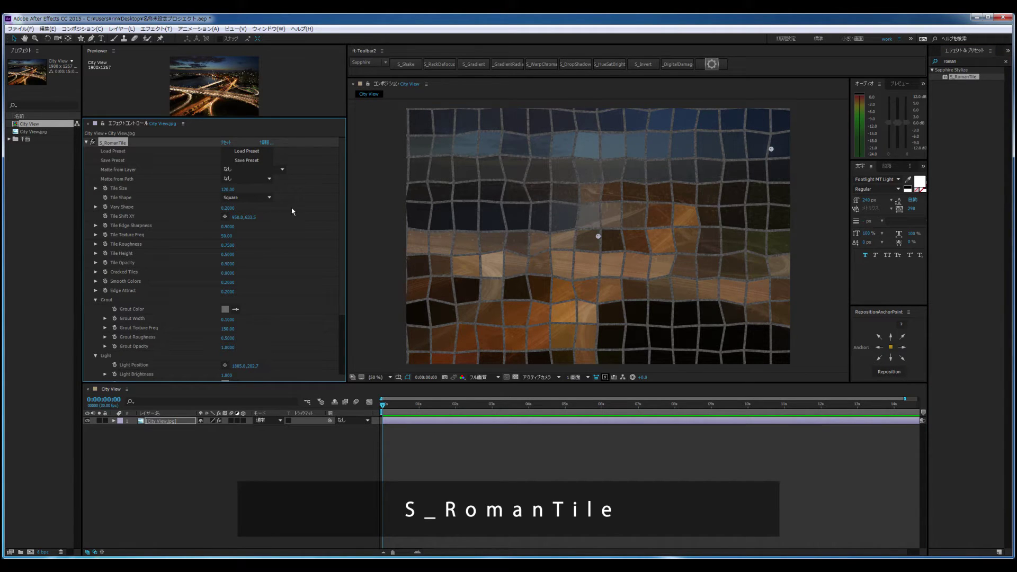
mouse_move(228, 189)
mouse_down()
mouse_move(267, 190)
mouse_move(187, 198)
mouse_move(214, 197)
mouse_up()
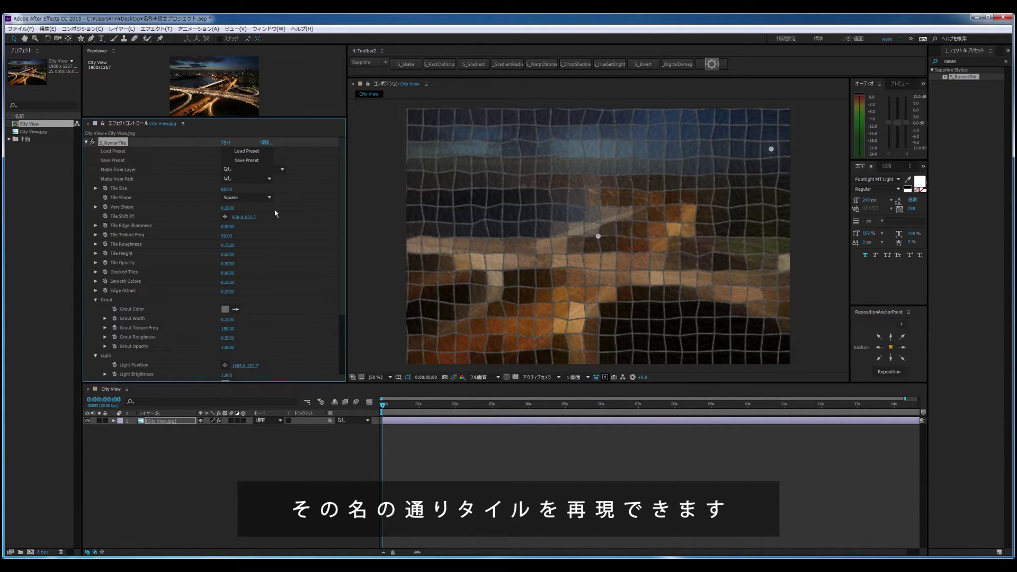
click(303, 203)
Step: Try a Vary Shape of 1, lower it to 0, and switch the Tile Shape to Hexagon
drag(233, 209, 316, 206)
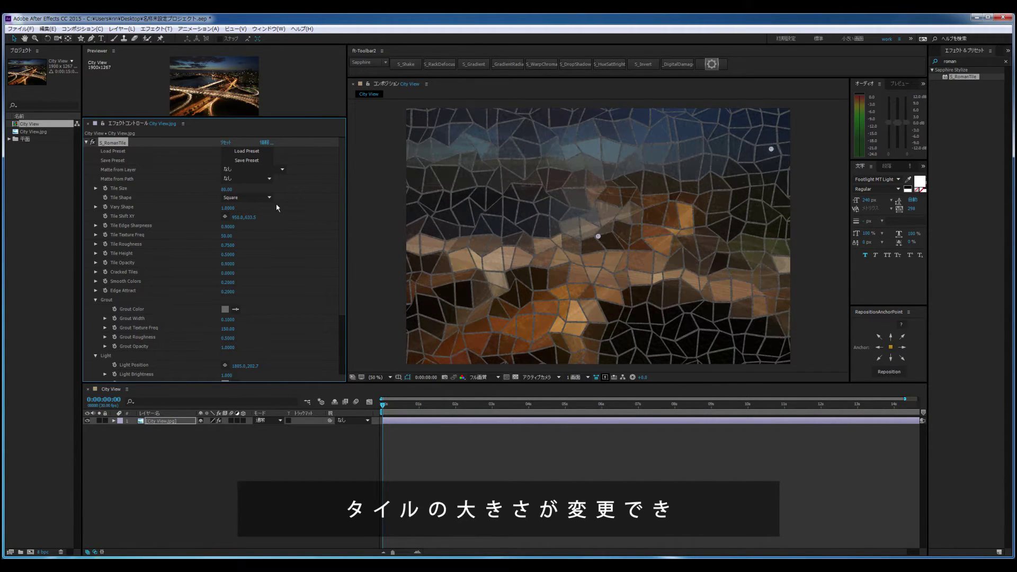
drag(225, 208, 153, 210)
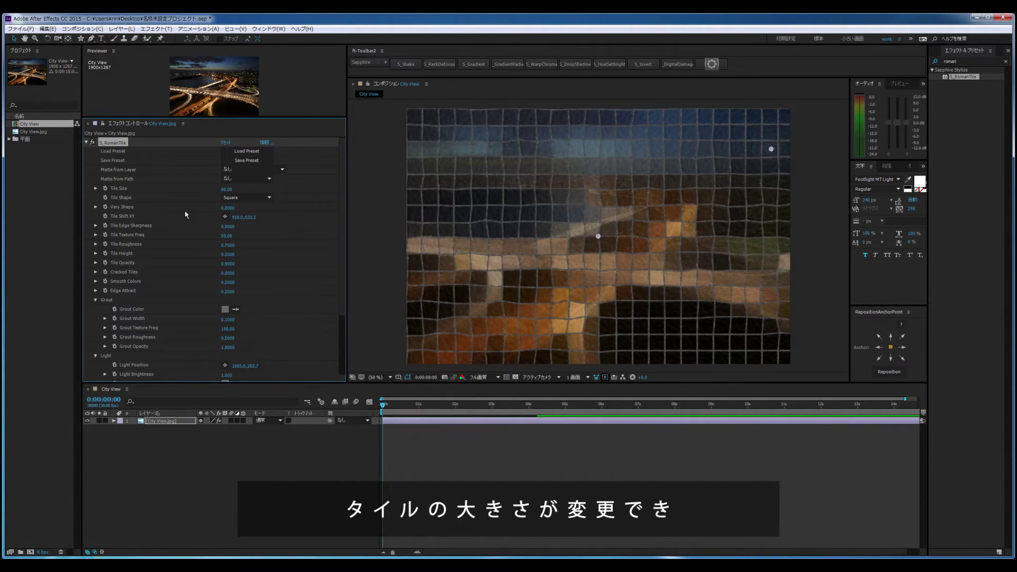
click(251, 199)
click(252, 213)
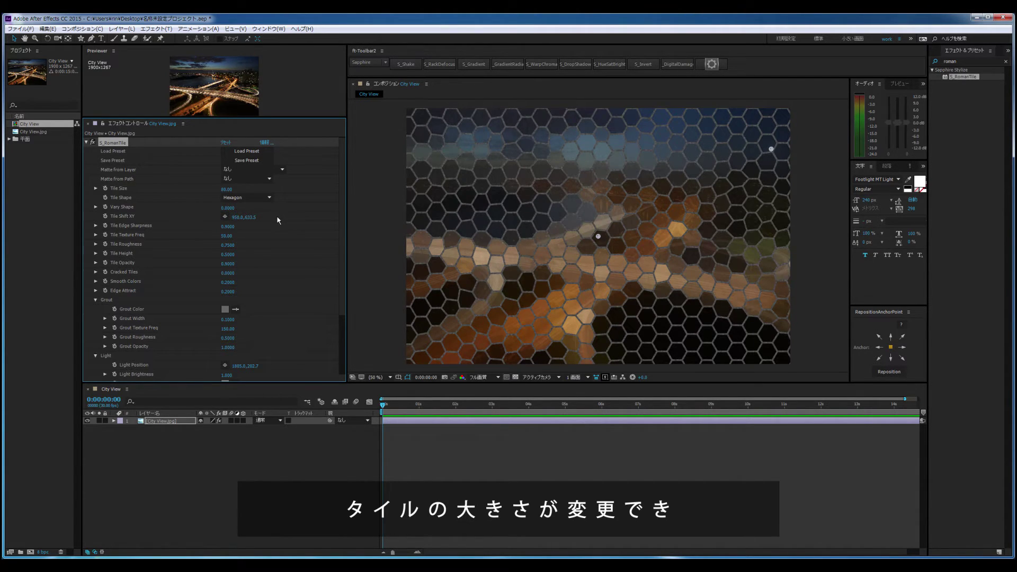
Step: Adjust Tile Edge Sharpness, raise Tile Opacity to 1, and set both Smooth Colors and Edge Attract to 0
drag(229, 227, 257, 227)
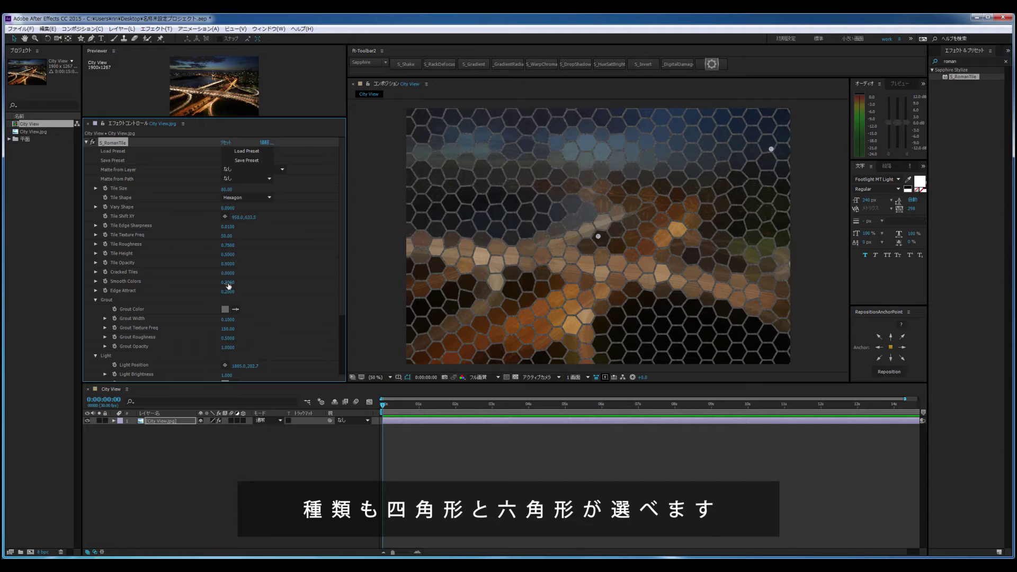
drag(228, 263, 259, 268)
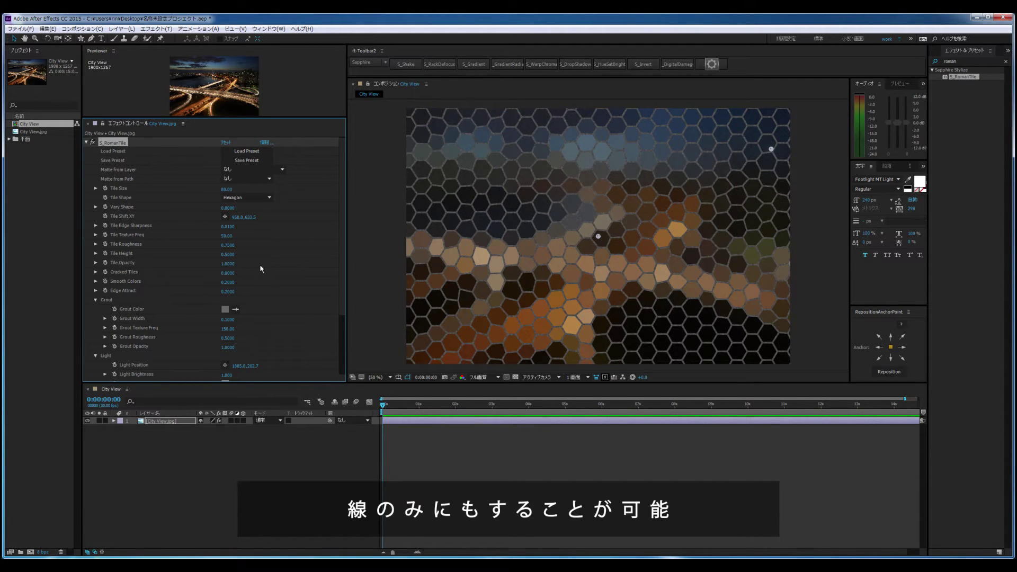
click(231, 283)
text(0)
key(Tab)
text(0)
key(Return)
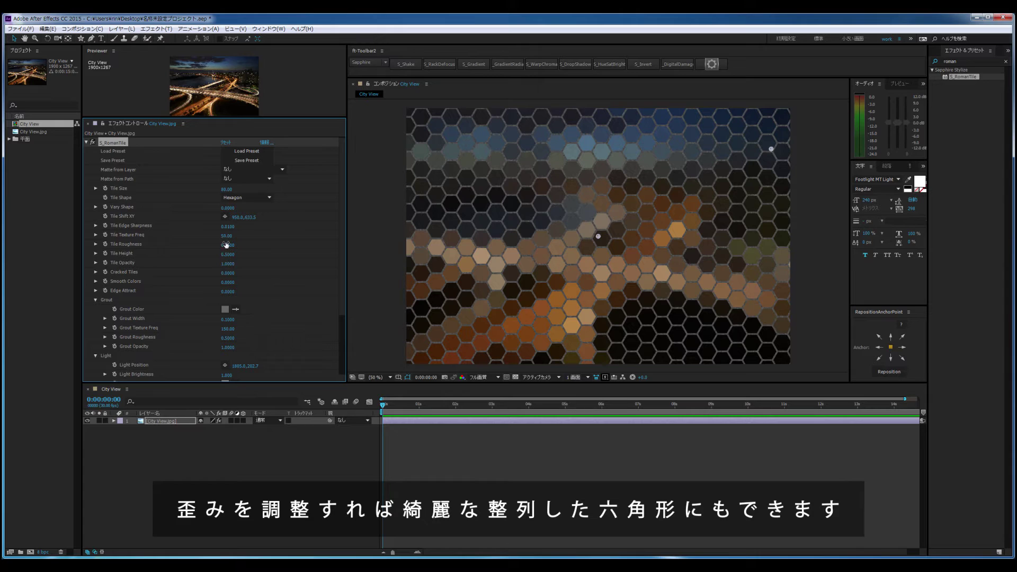
Step: Set Tile Edge Sharpness and Tile Texture Freq to 0
click(227, 227)
text(0)
key(Tab)
text(0)
key(Return)
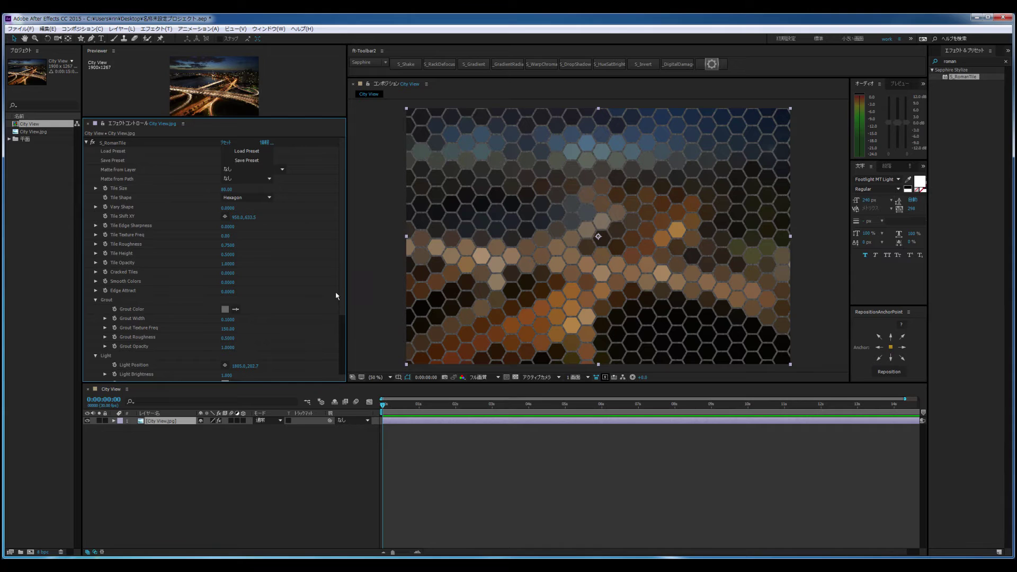
Step: Lighten the Grout Color to a light grey and increase the Grout Width to about 0.17
scroll(341, 294, down, 3)
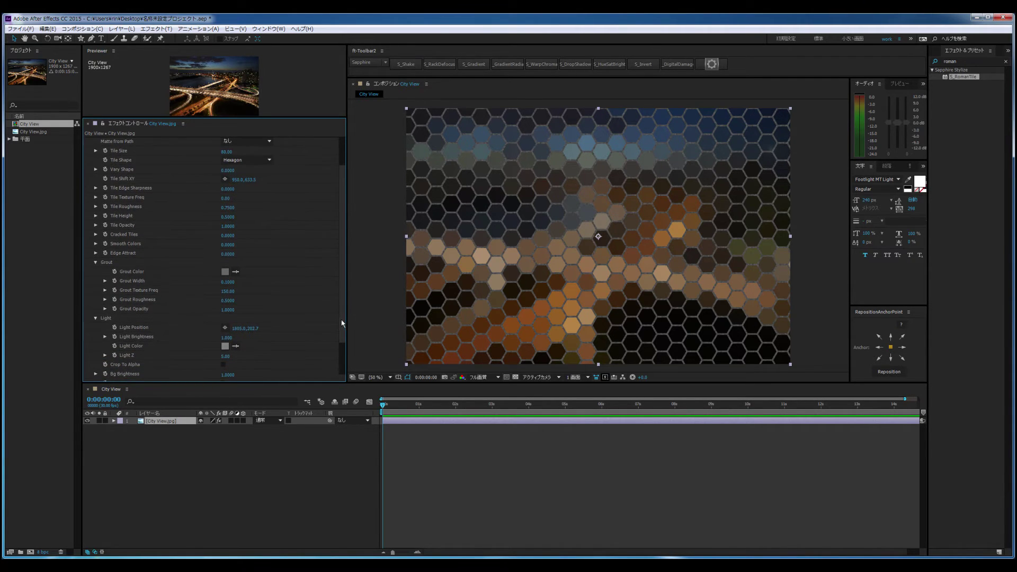
click(225, 270)
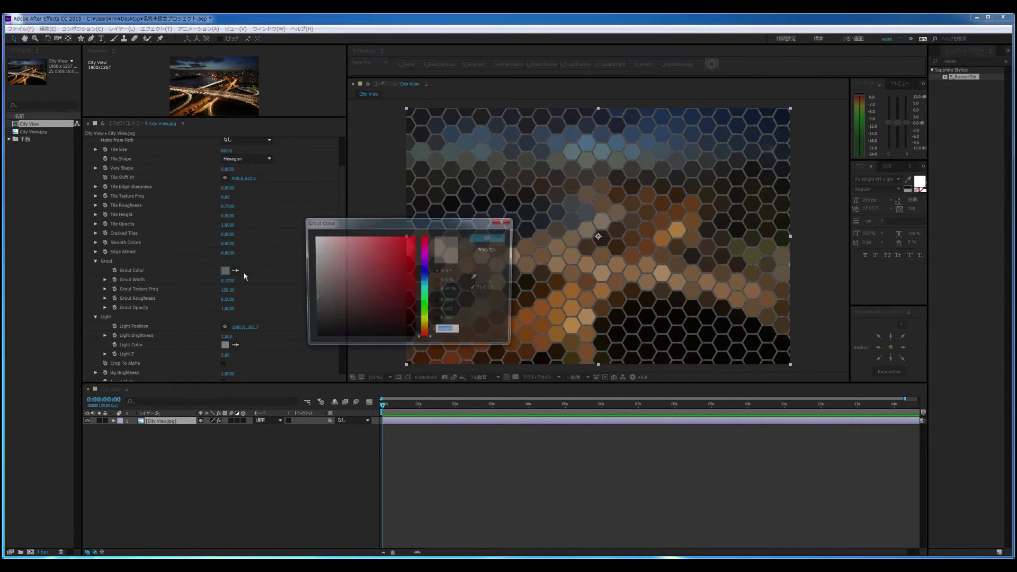
click(319, 302)
drag(319, 302, 302, 274)
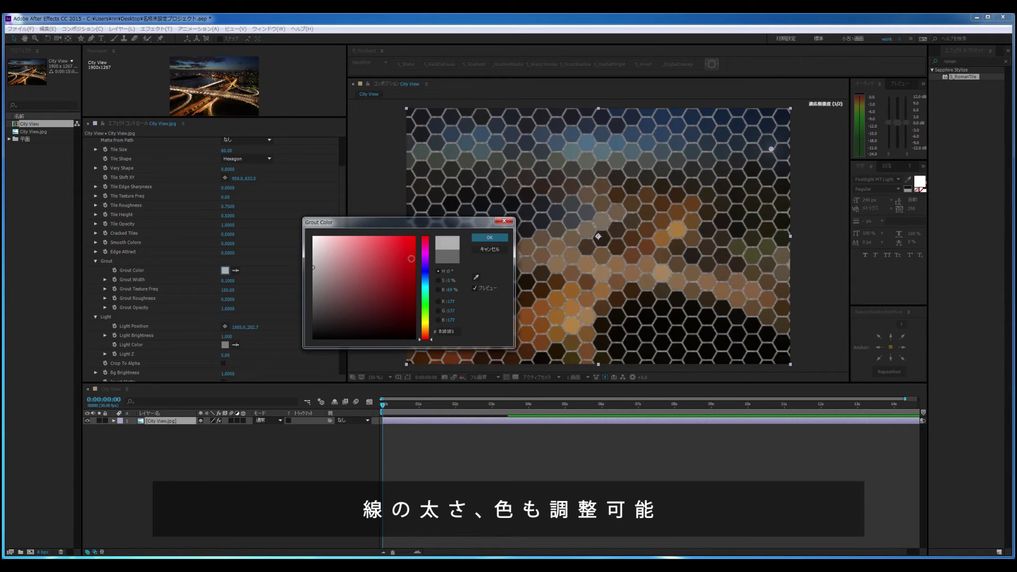
key(Return)
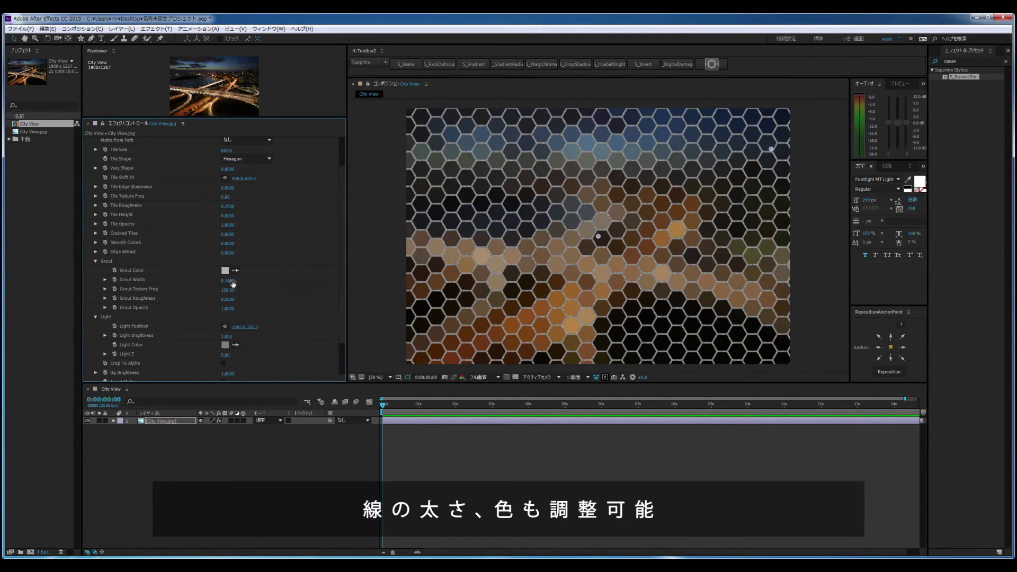
mouse_move(235, 281)
mouse_down()
mouse_move(250, 284)
mouse_move(240, 287)
mouse_up()
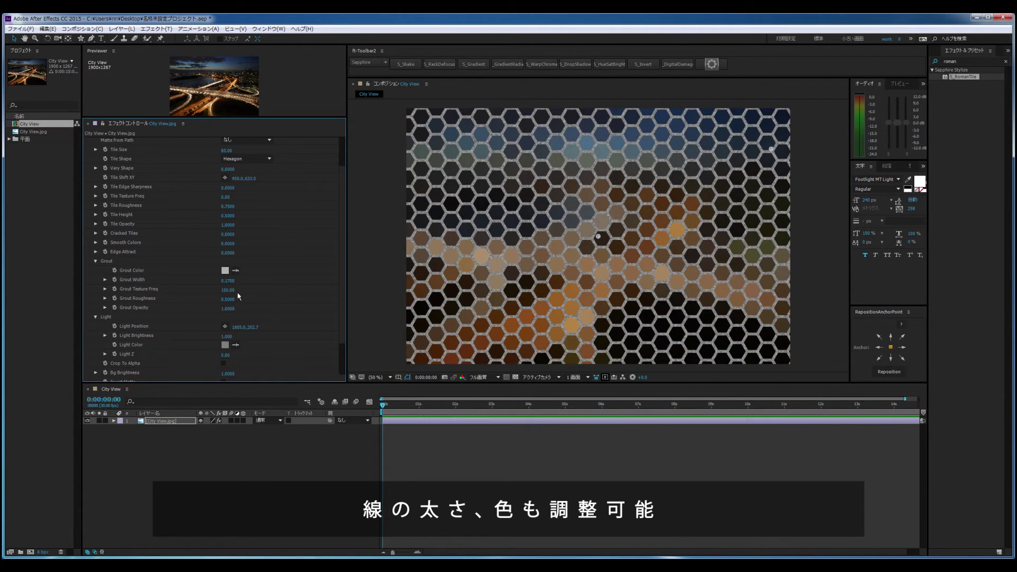
Step: Change the Grout Color to a bright, saturated red
click(225, 270)
click(405, 236)
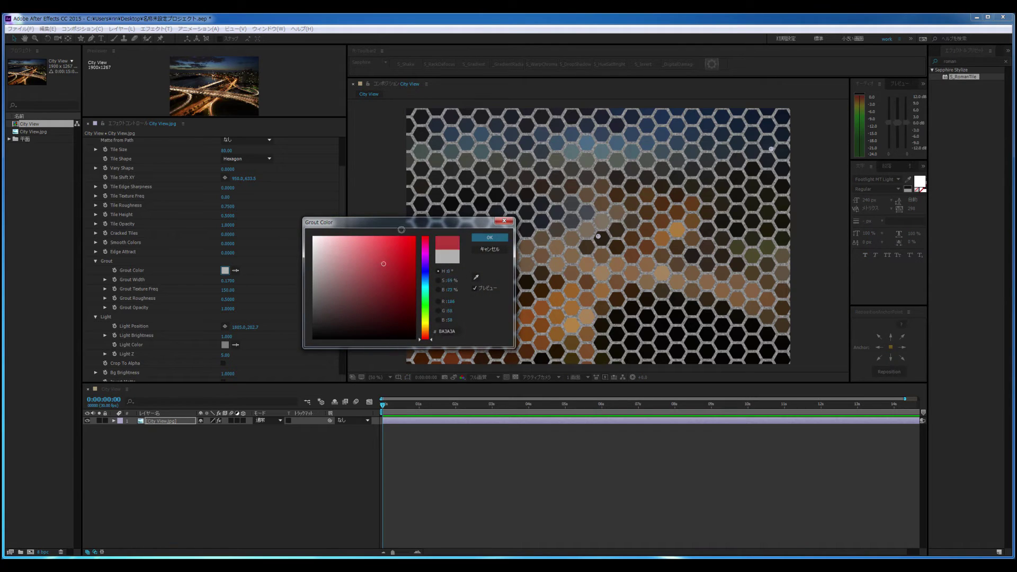
click(478, 239)
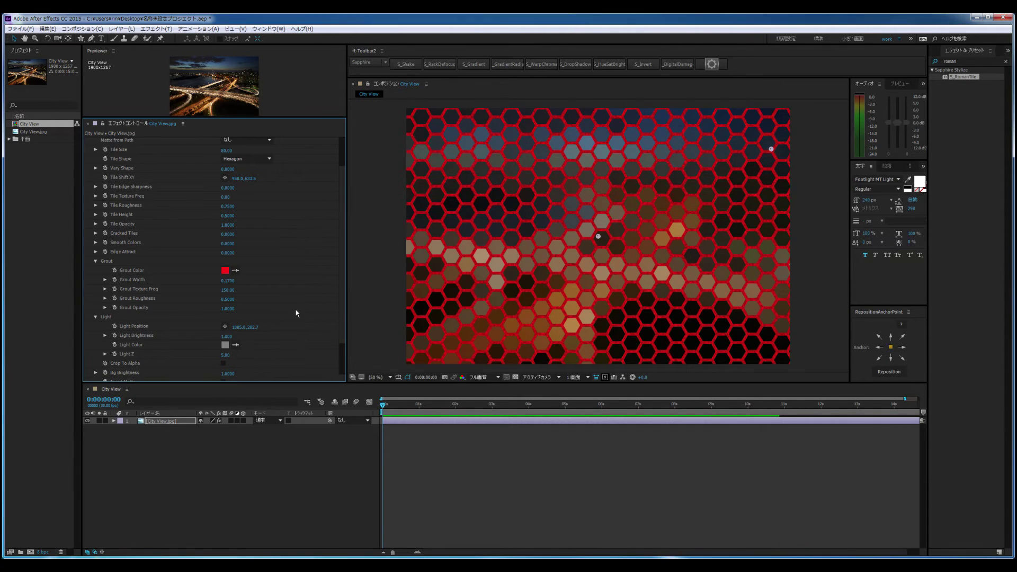
click(248, 292)
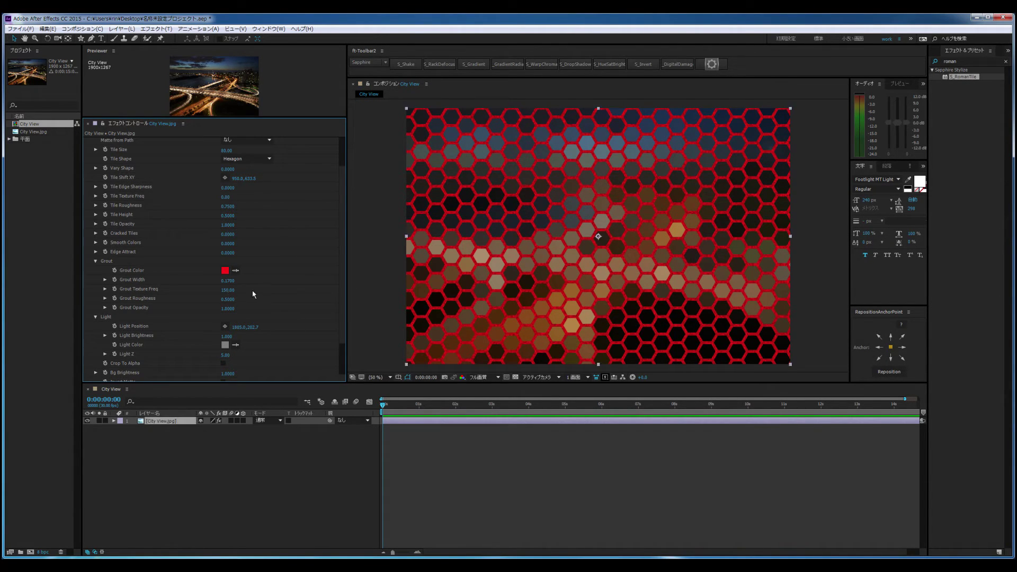
Step: Reset all S_RomanTile settings to their defaults and reduce the Tile Size to about 65
scroll(342, 297, up, 3)
click(226, 142)
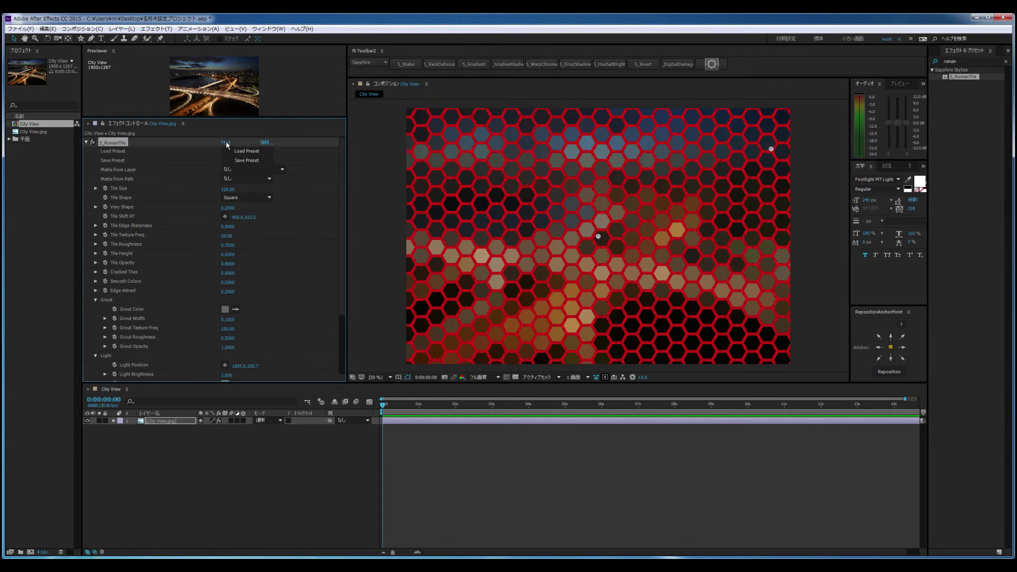
scroll(341, 179, down, 2)
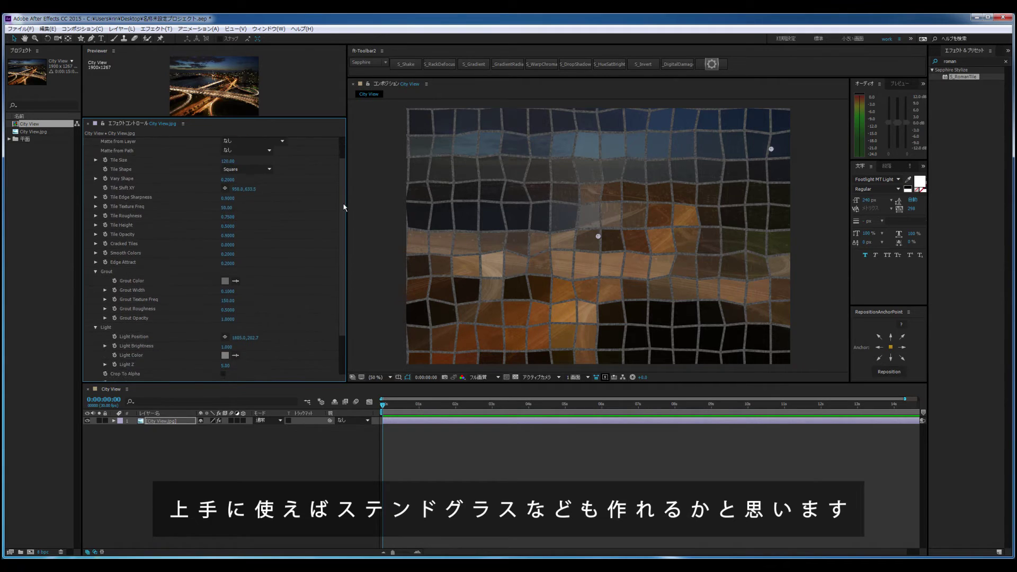
scroll(275, 207, up, 2)
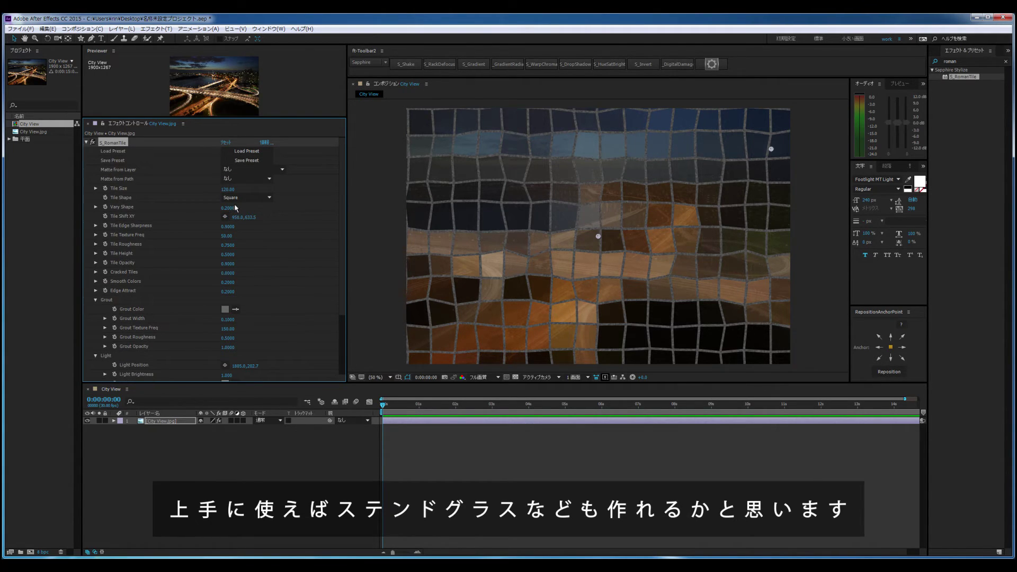
drag(228, 193, 193, 190)
Step: Place the tile light over the upper-left part of the photo and set its Light Color to a vivid violet
scroll(340, 228, down, 4)
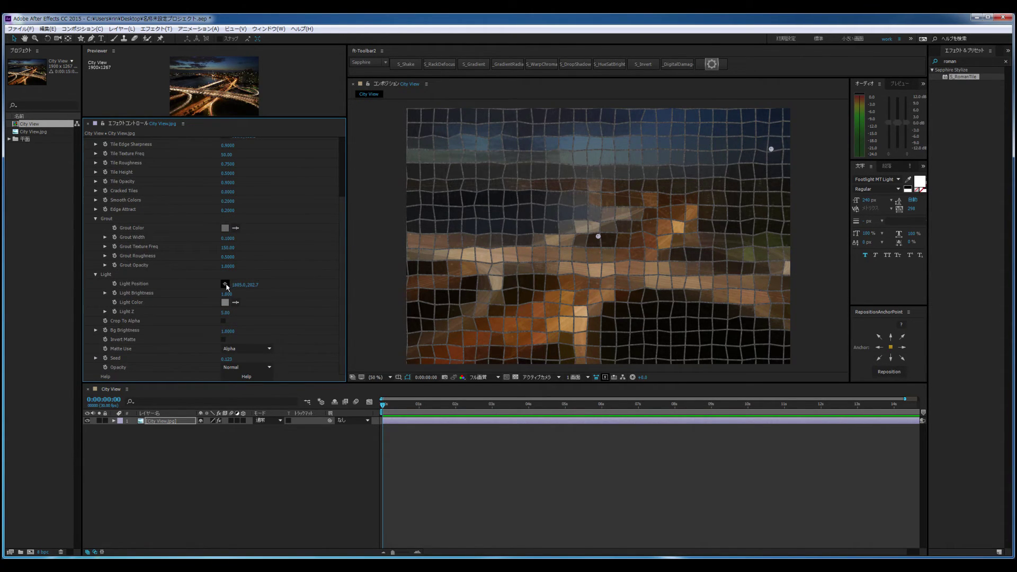
click(482, 180)
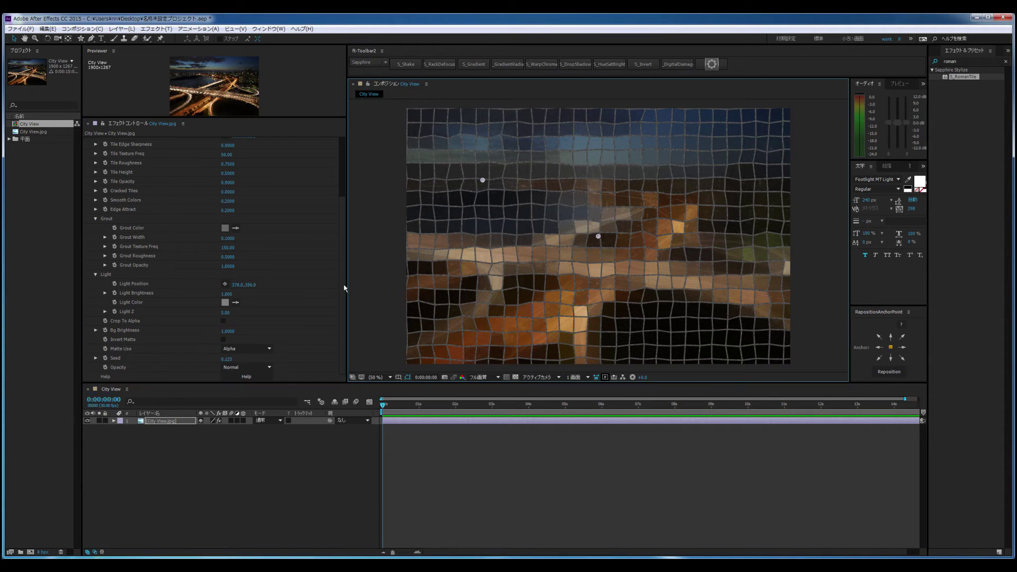
click(231, 303)
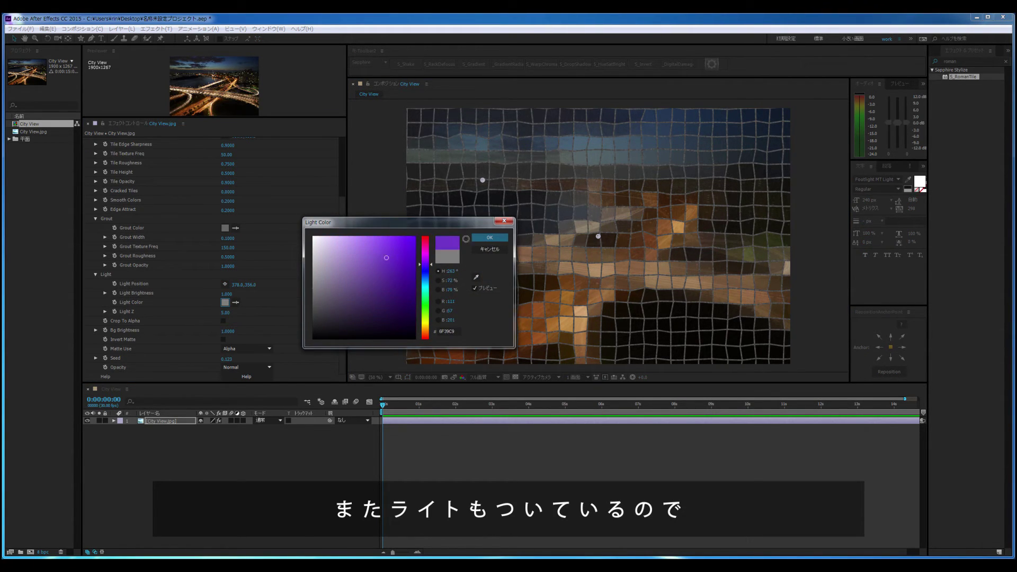
click(489, 237)
Step: Move the light to the lower-left part of the photo and raise its Light Brightness to about 3.23
drag(483, 184, 484, 182)
click(683, 171)
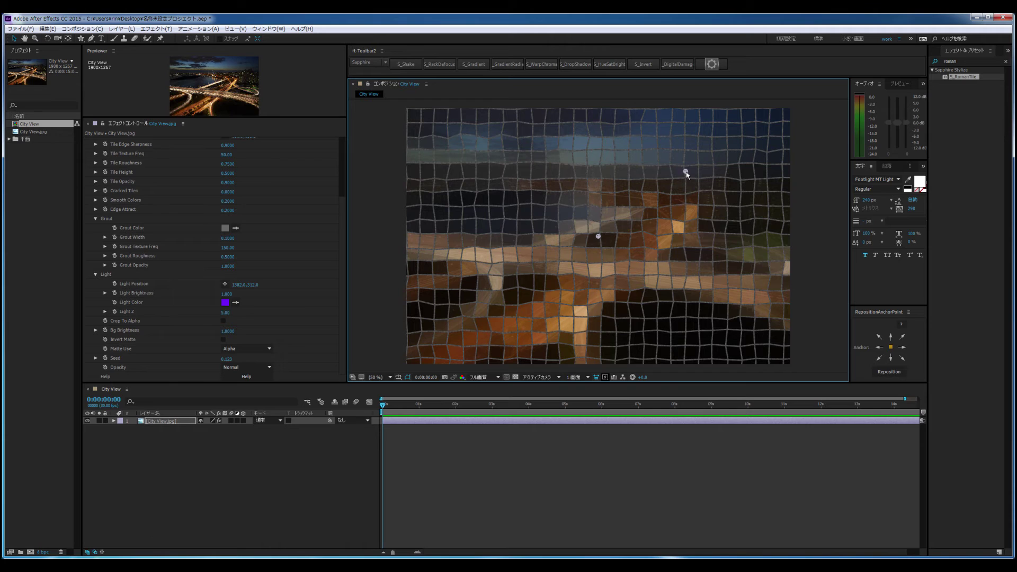
click(460, 263)
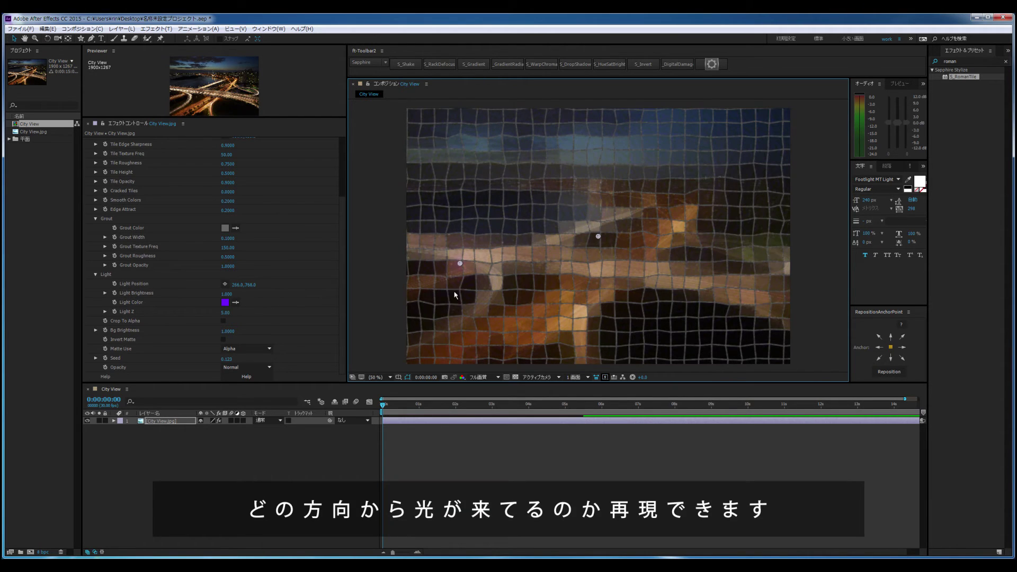
drag(228, 294, 309, 290)
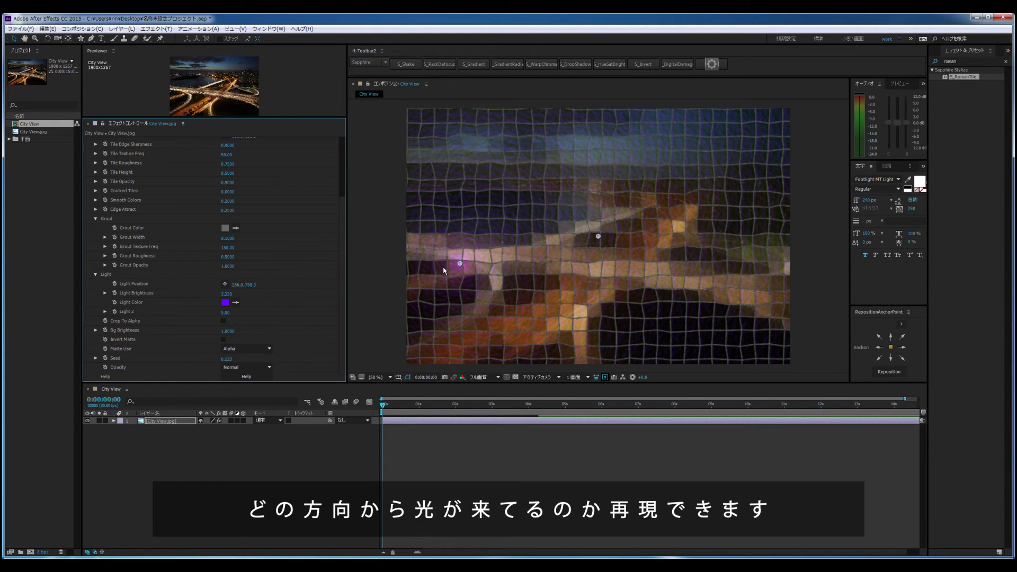
Step: Move the light to the photo's upper-left area and lower its Light Z to about 1.1
drag(460, 263, 492, 263)
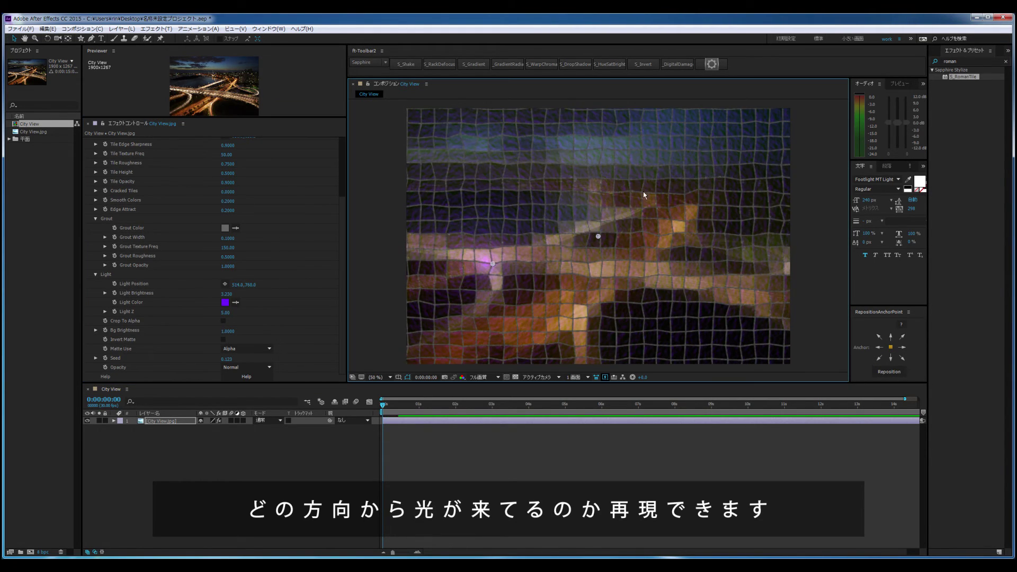
drag(555, 291, 464, 202)
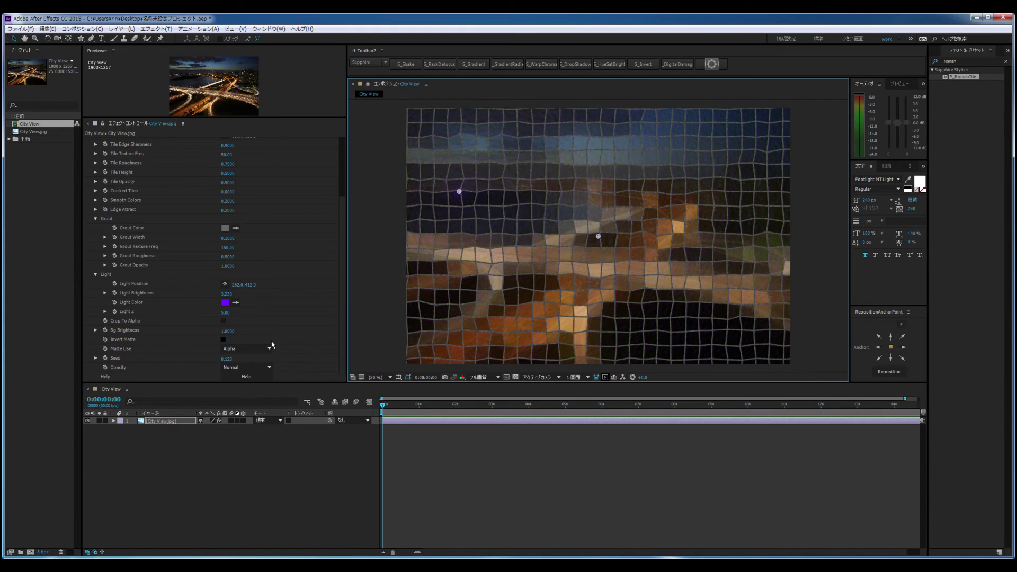
drag(225, 312, 200, 312)
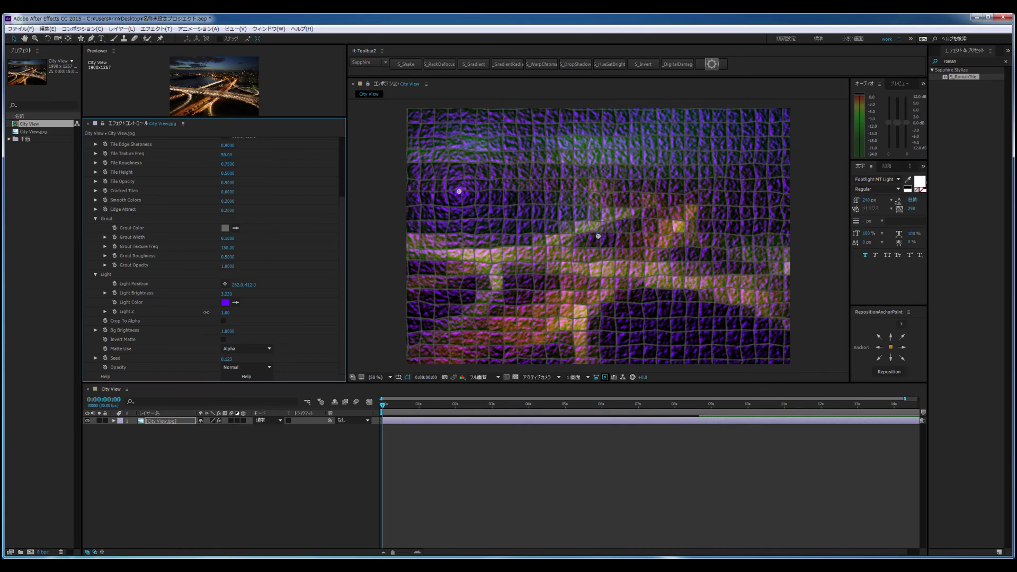
Step: Move the light across to the photo's lower-right area and bring it back to the upper-left dark water area
drag(460, 192, 684, 258)
drag(706, 293, 700, 286)
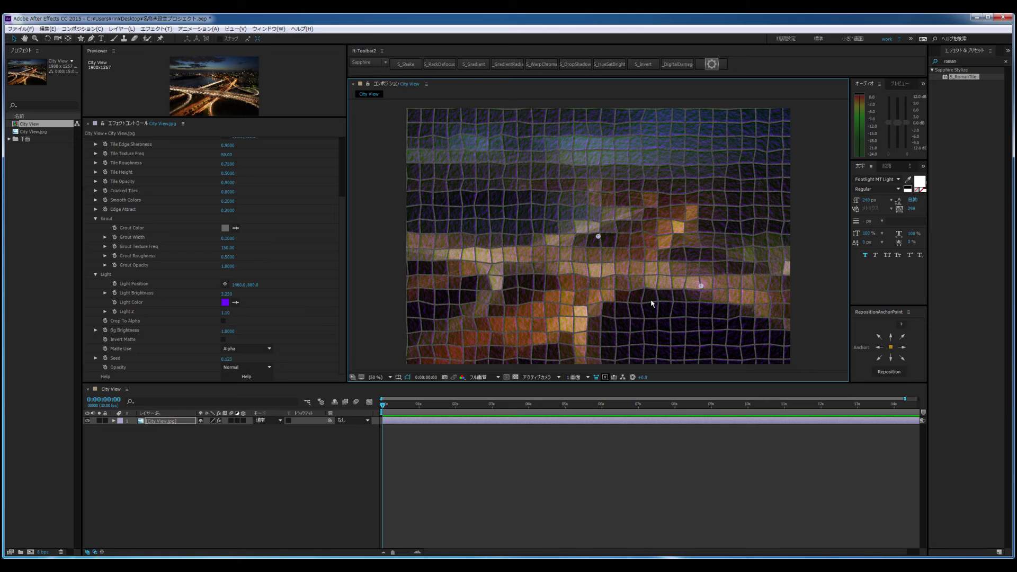
drag(700, 285, 470, 197)
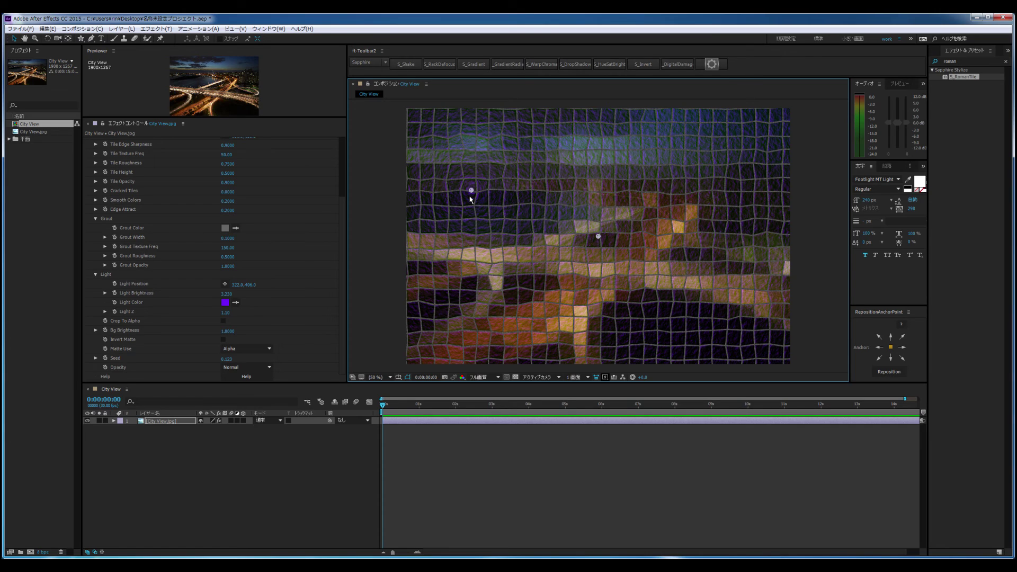
Step: Open the S_RomanTile preset browser and preview the Cobblestone, Cracked Lava, Flat Squares, Fractured Mosaic and Low Poly presets
scroll(342, 172, up, 3)
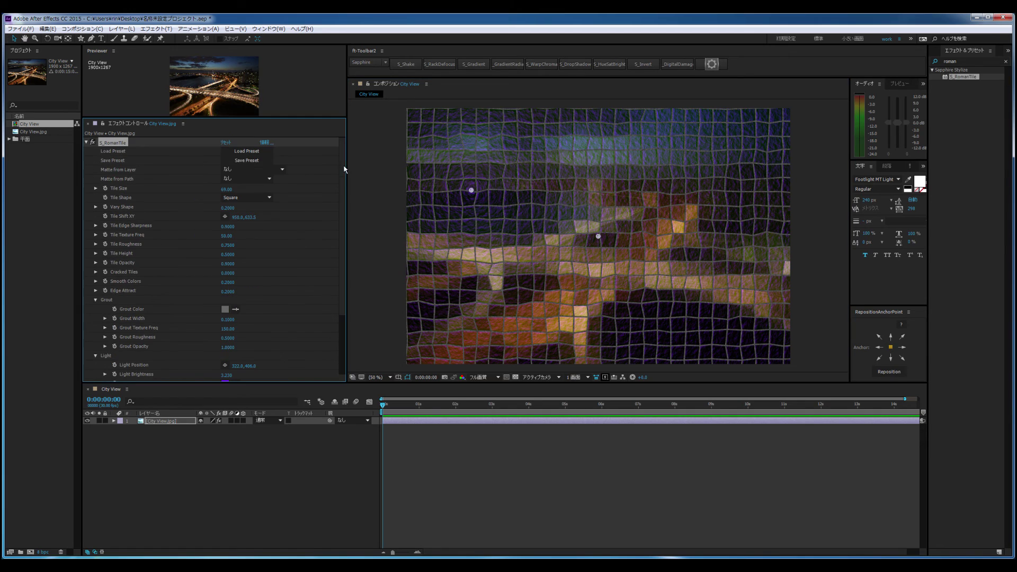
click(270, 153)
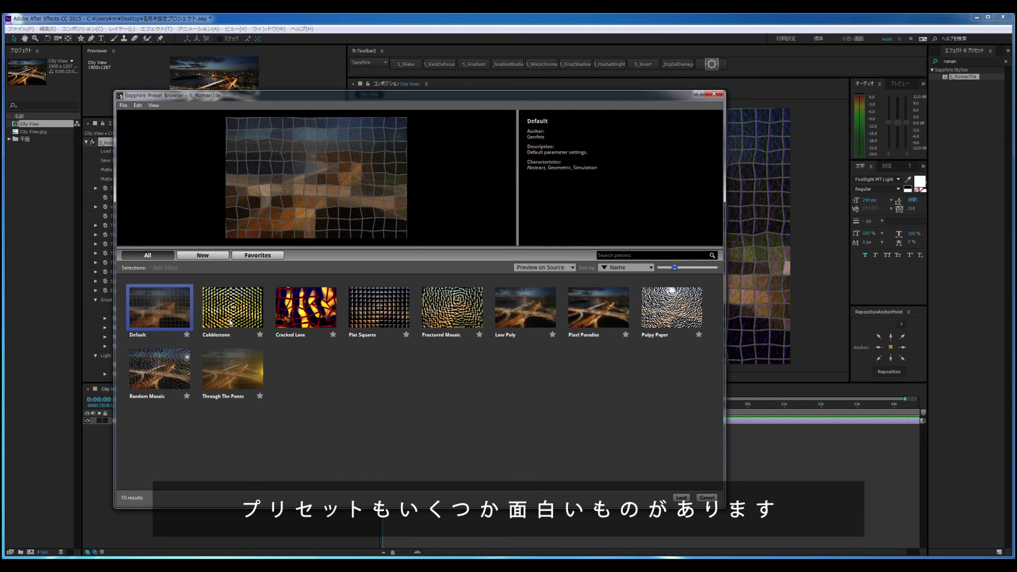
click(233, 324)
click(300, 316)
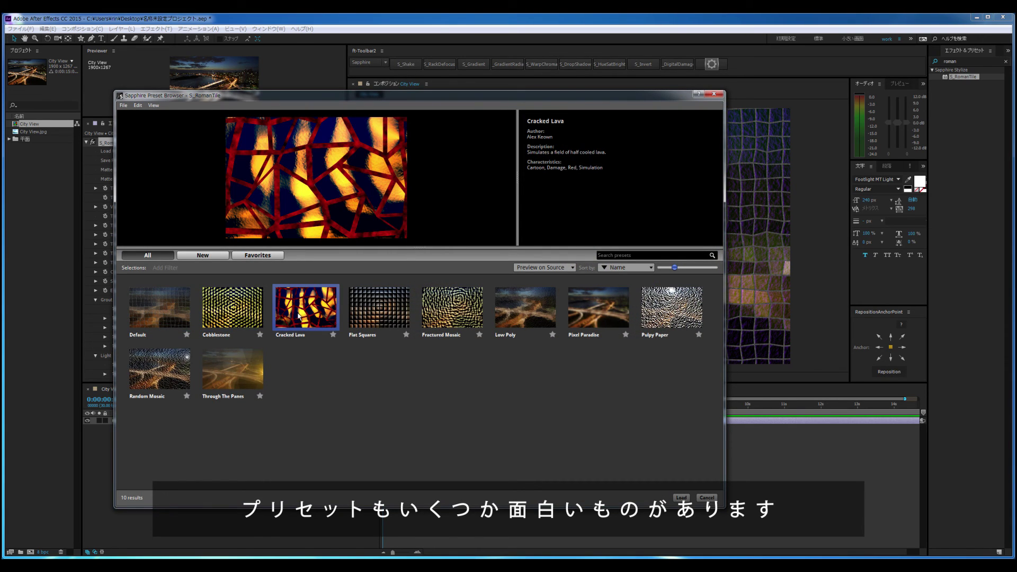
click(397, 309)
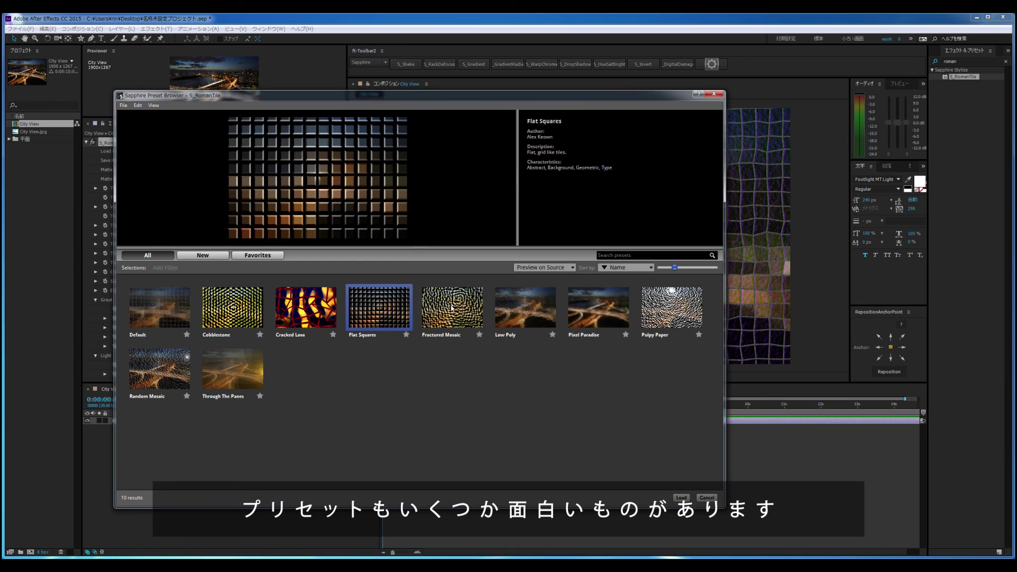
click(453, 312)
click(537, 316)
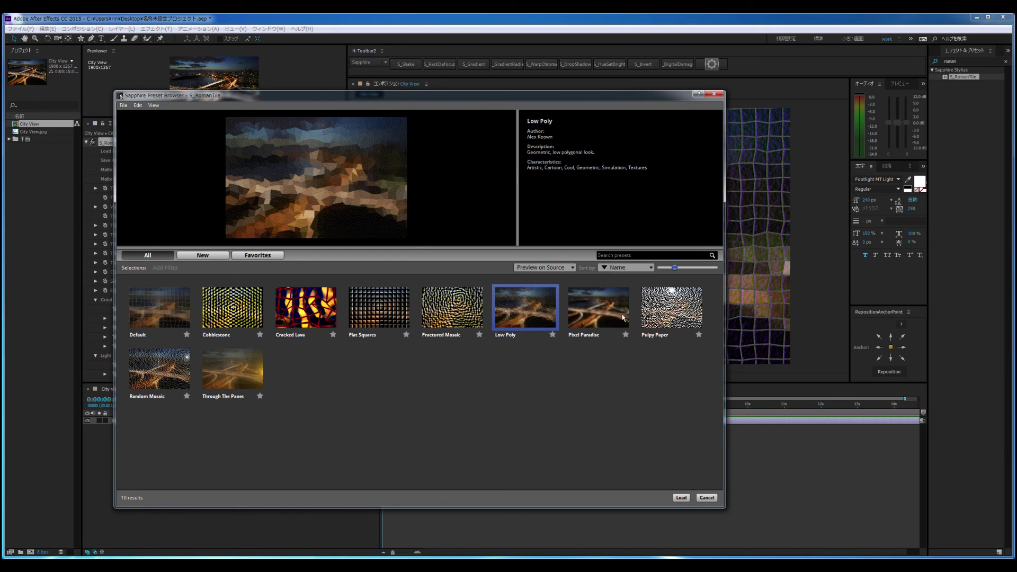
Step: Load the Pulpy Paper preset onto the city photo and move the current time to 0:00:00:08, leaving the layer deselected
click(670, 314)
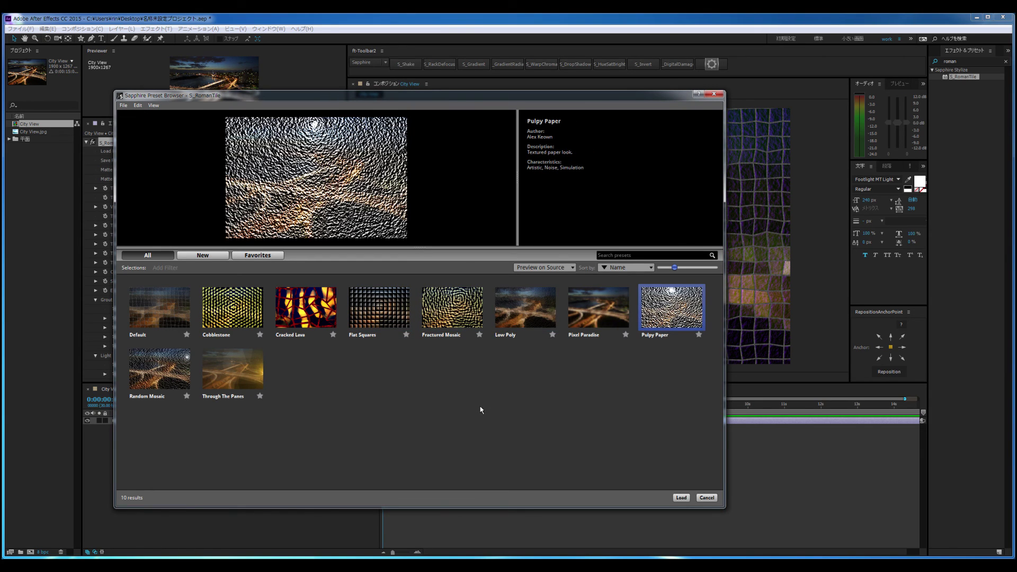
click(680, 498)
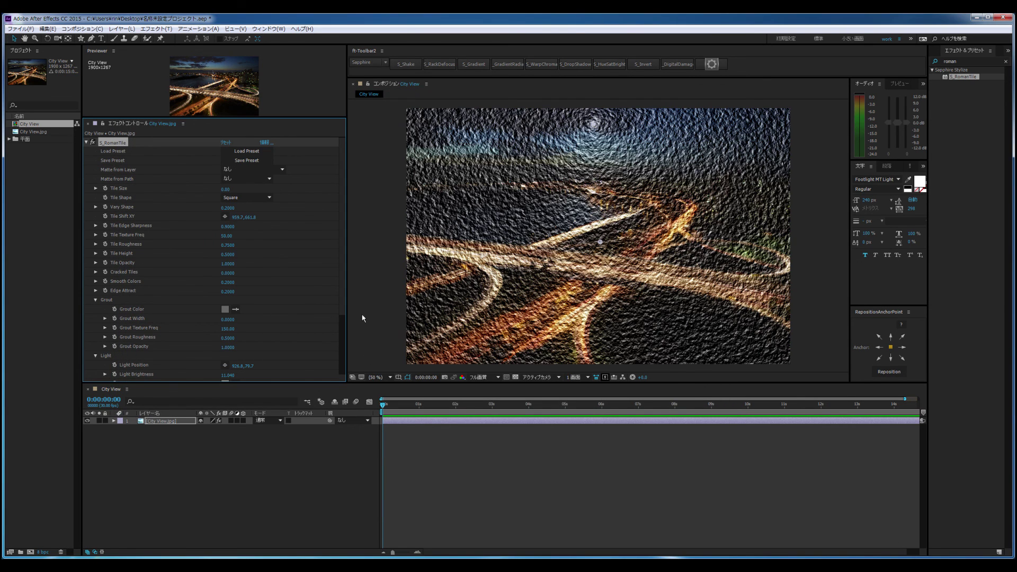
drag(385, 408, 392, 409)
click(329, 472)
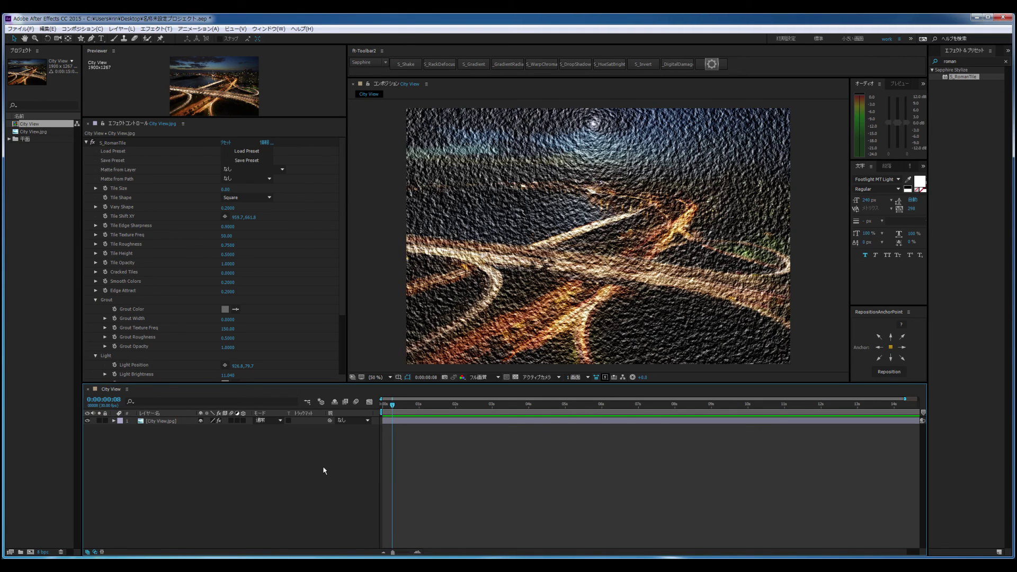